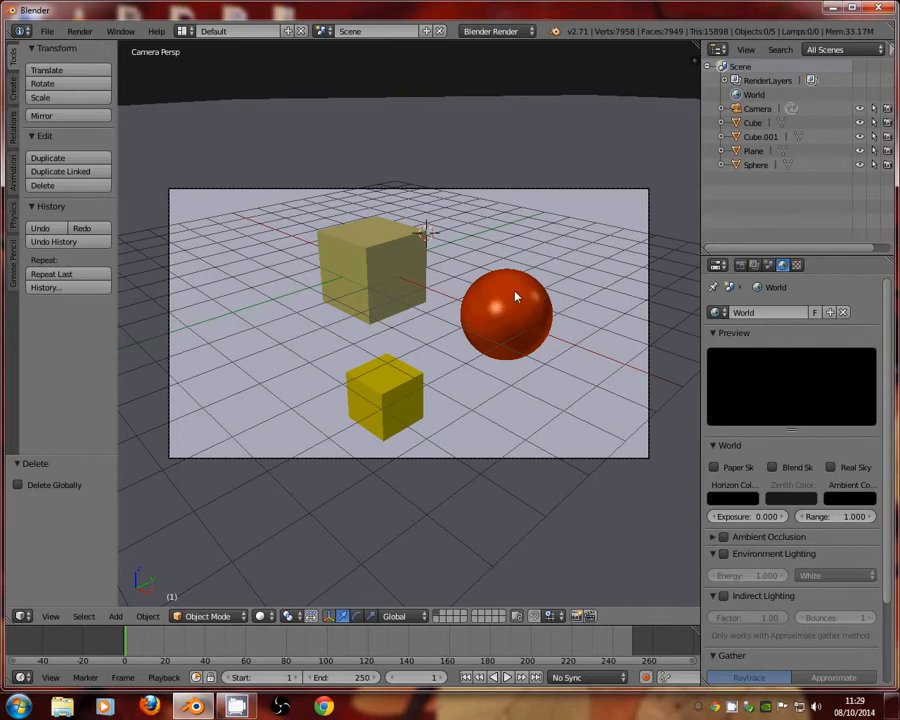
Add a Point lamp to the scene at the 3D cursor
left_click(13, 82)
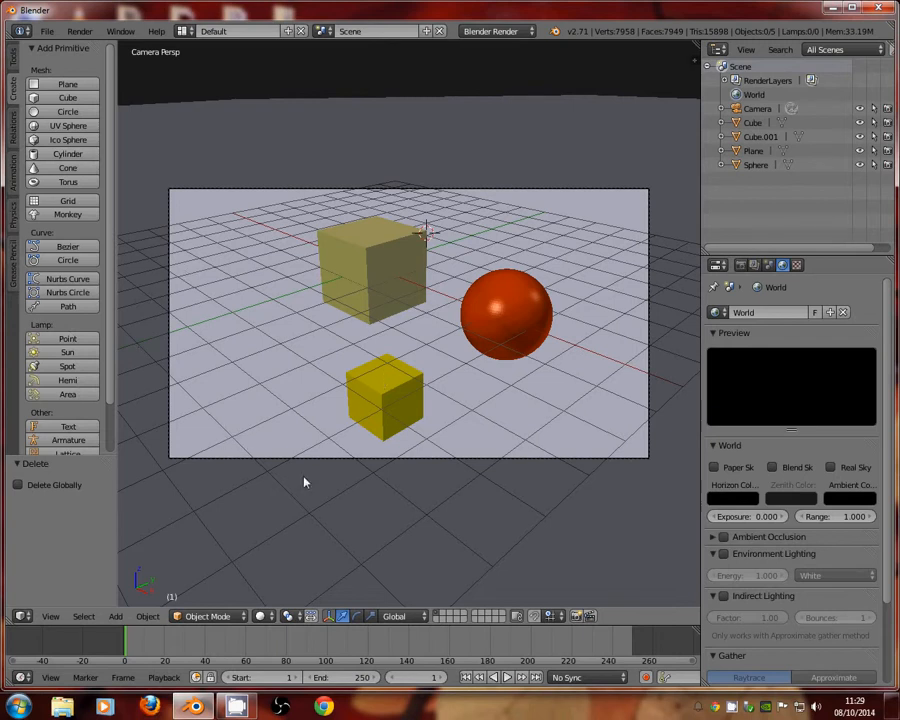
scroll(337, 490, "down", 1)
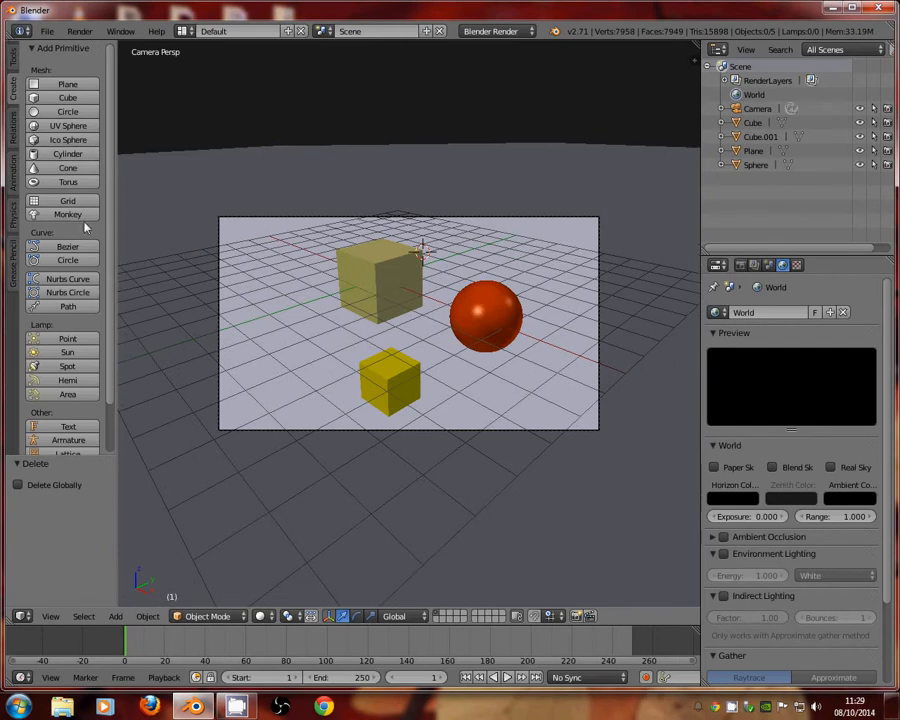
middle_click_drag(560, 400, 333, 381)
middle_click_drag(438, 380, 199, 331)
mouse_move(330, 135)
middle_mouse_down()
mouse_move(360, 135)
mouse_move(330, 150)
middle_mouse_up()
left_click(52, 616)
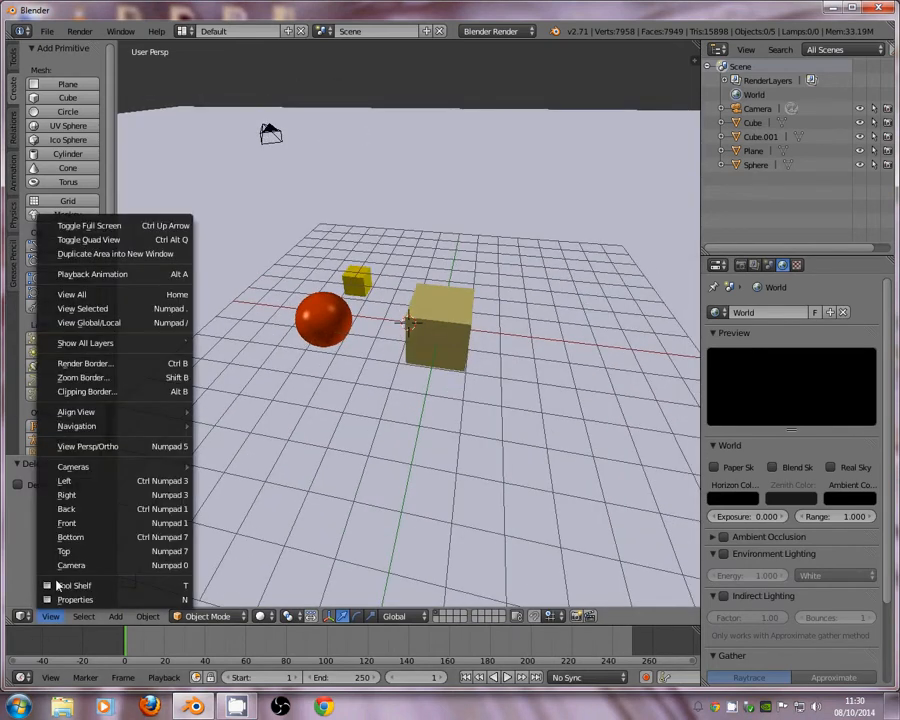
mouse_move(72, 466)
left_click(242, 479)
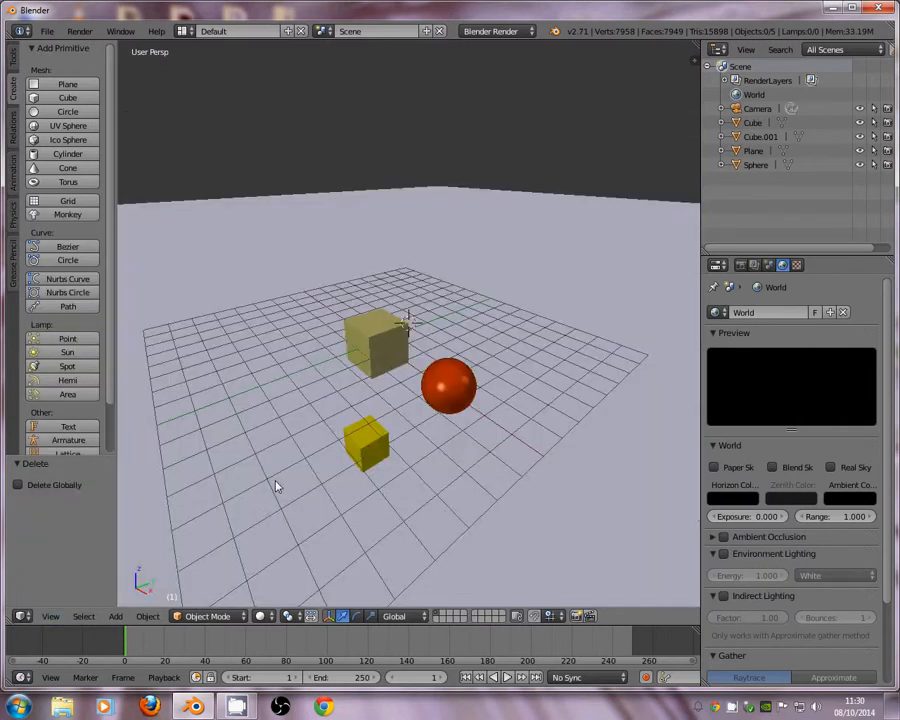
scroll(502, 428, "up", 1)
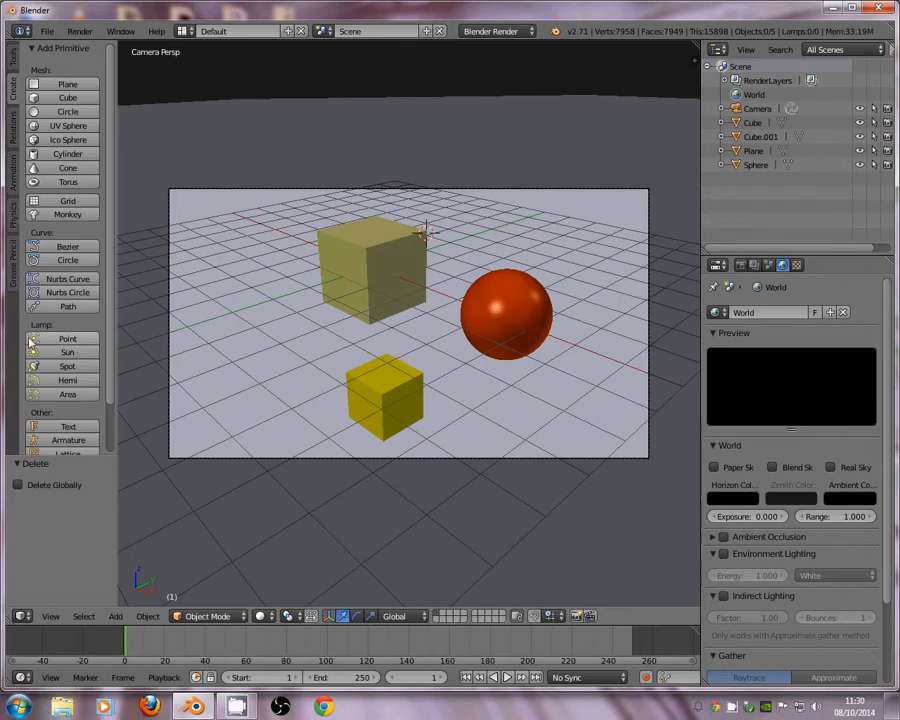
left_click(50, 341)
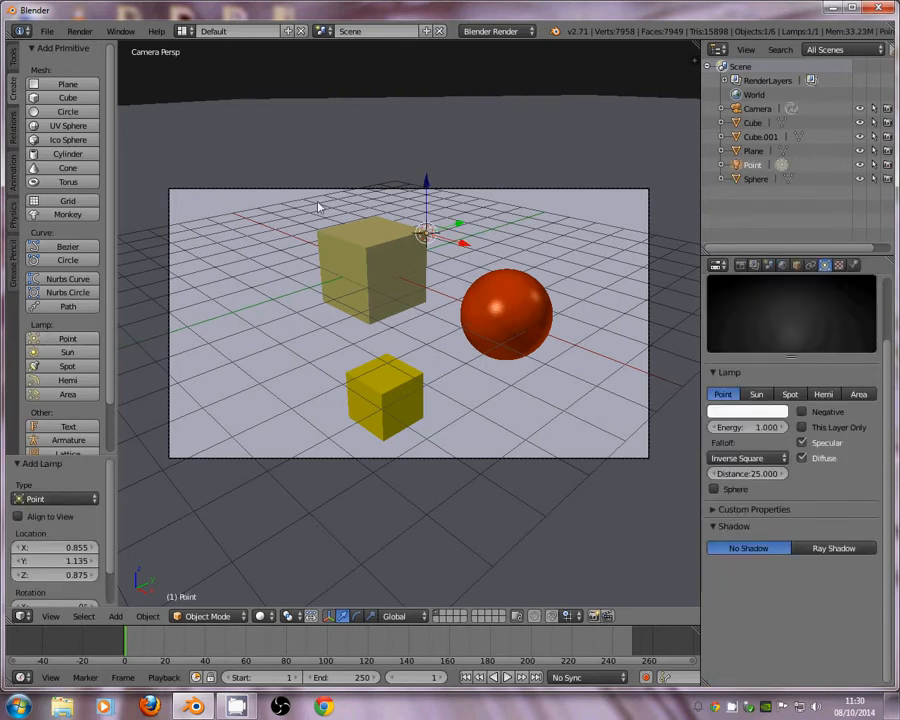
Move the point lamp up above the objects, shift it about -3.39 along Y, and lower it about 0.54 along Z
middle_click_drag(559, 271, 412, 264)
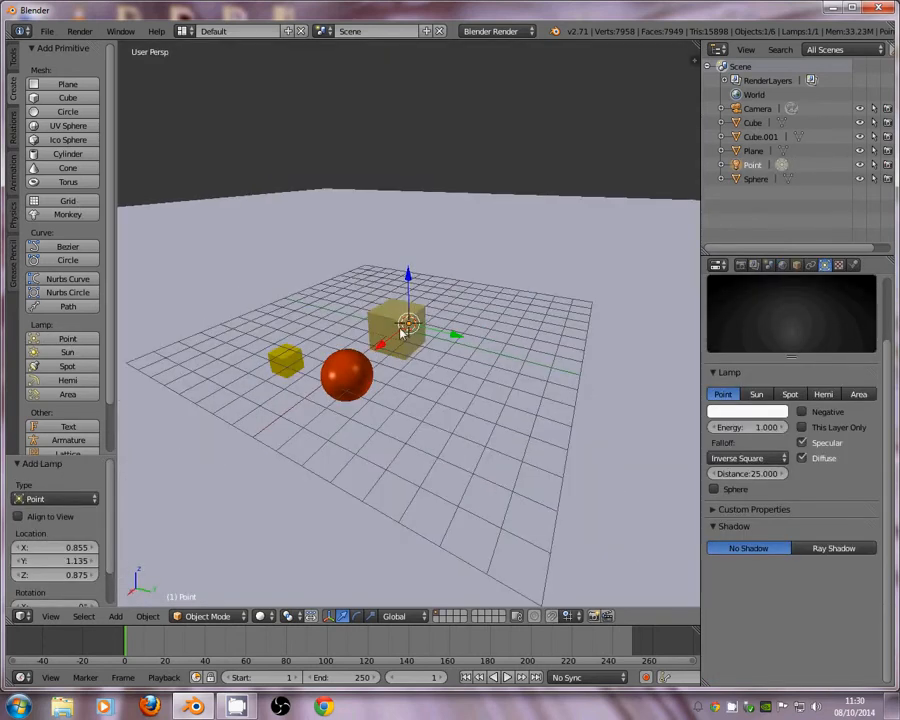
left_click_drag(397, 331, 387, 251)
middle_click_drag(350, 280, 435, 293)
left_click_drag(465, 280, 362, 286)
middle_click_drag(345, 319, 381, 318)
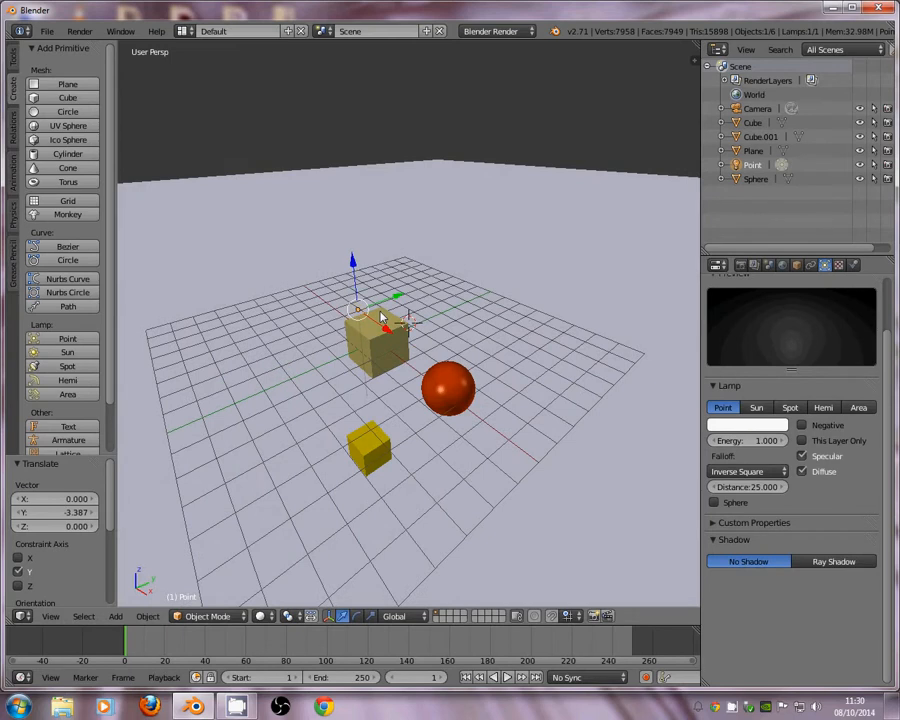
left_click_drag(353, 263, 354, 279)
middle_click_drag(431, 321, 380, 291)
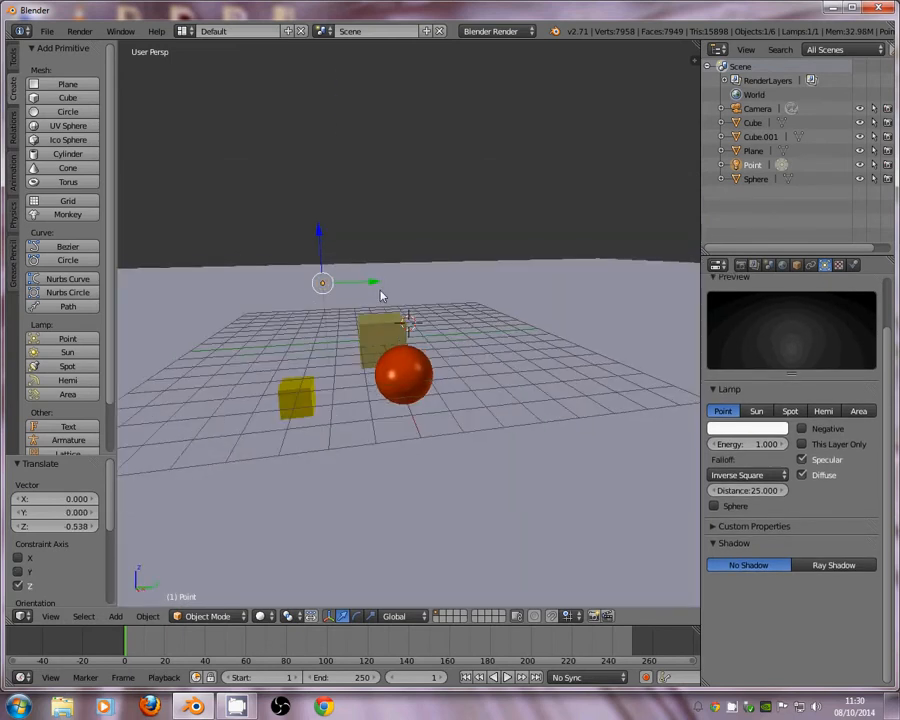
Preview the point lamp's lighting on the cubes and sphere with the viewport in Rendered shading
scroll(322, 296, "up", 5)
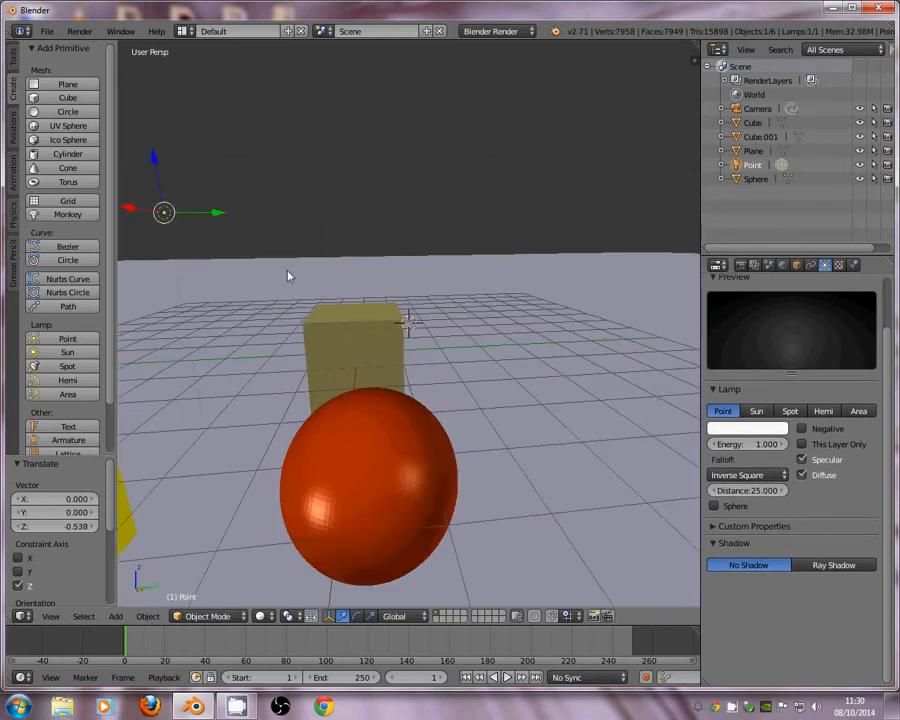
scroll(291, 275, "down", 7)
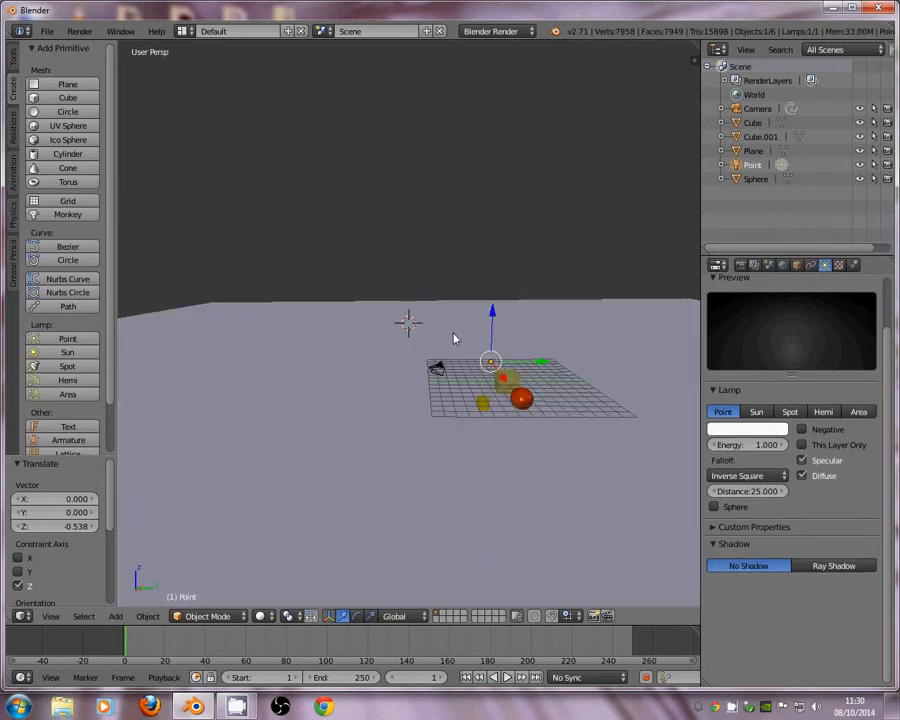
middle_click_drag(494, 372, 471, 355)
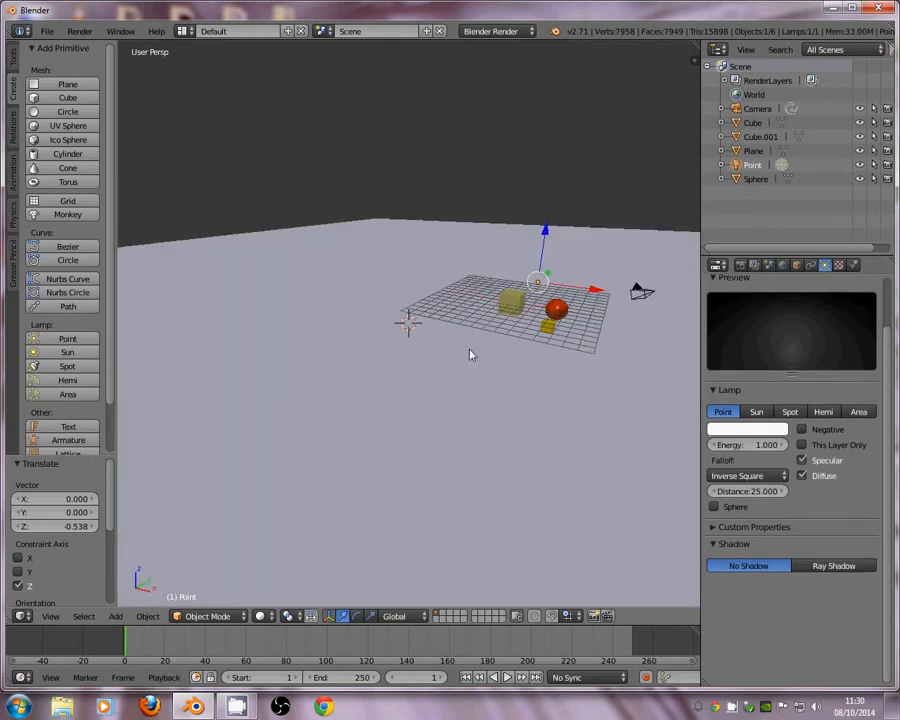
scroll(432, 331, "up", 10)
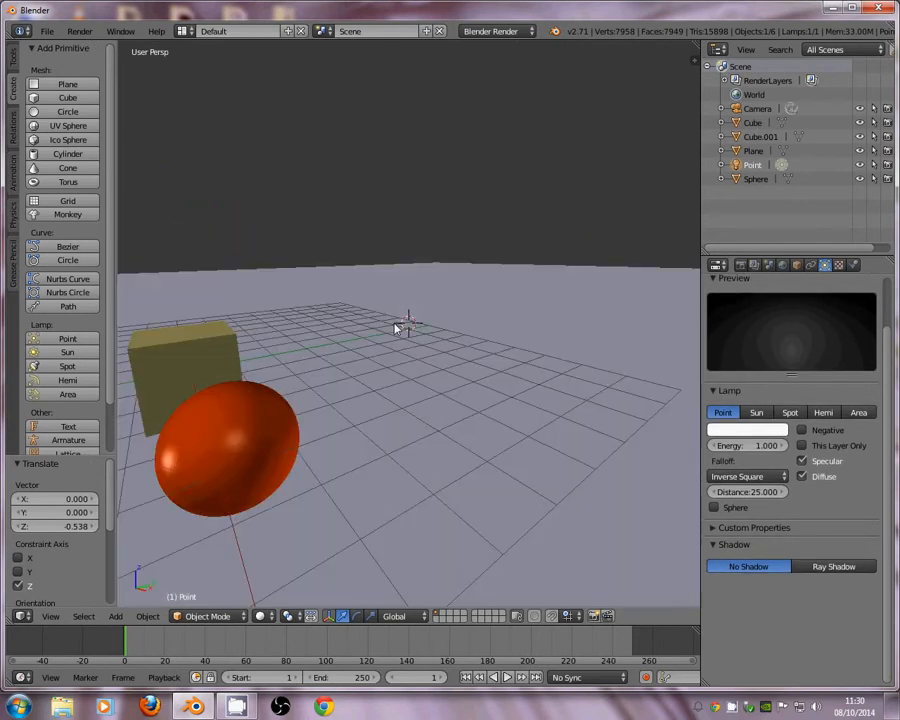
middle_click_drag(352, 326, 382, 333)
scroll(386, 333, "down", 6)
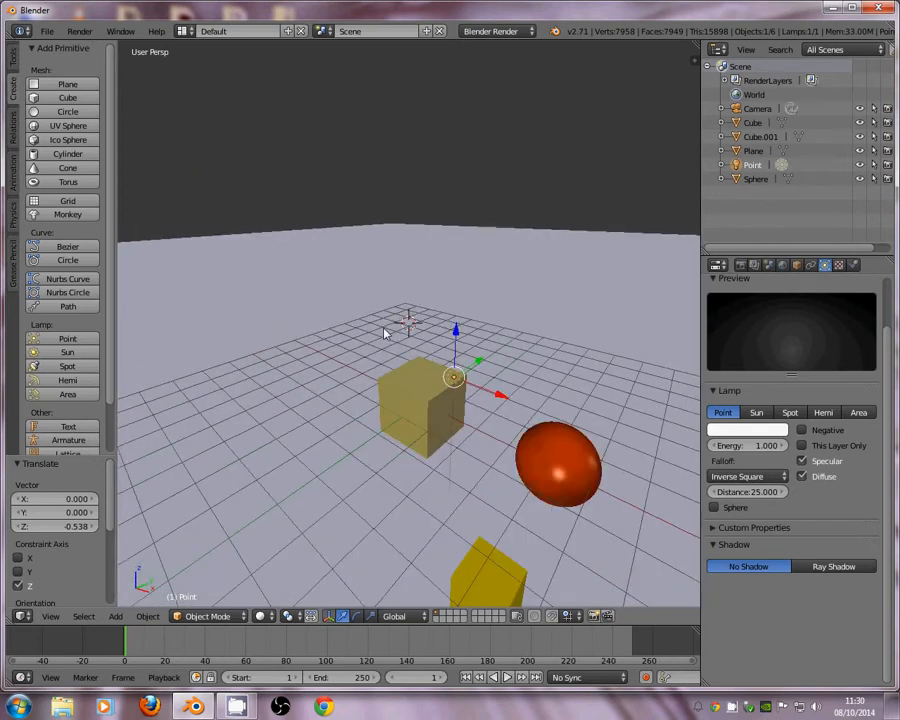
middle_click_drag(467, 354, 450, 356)
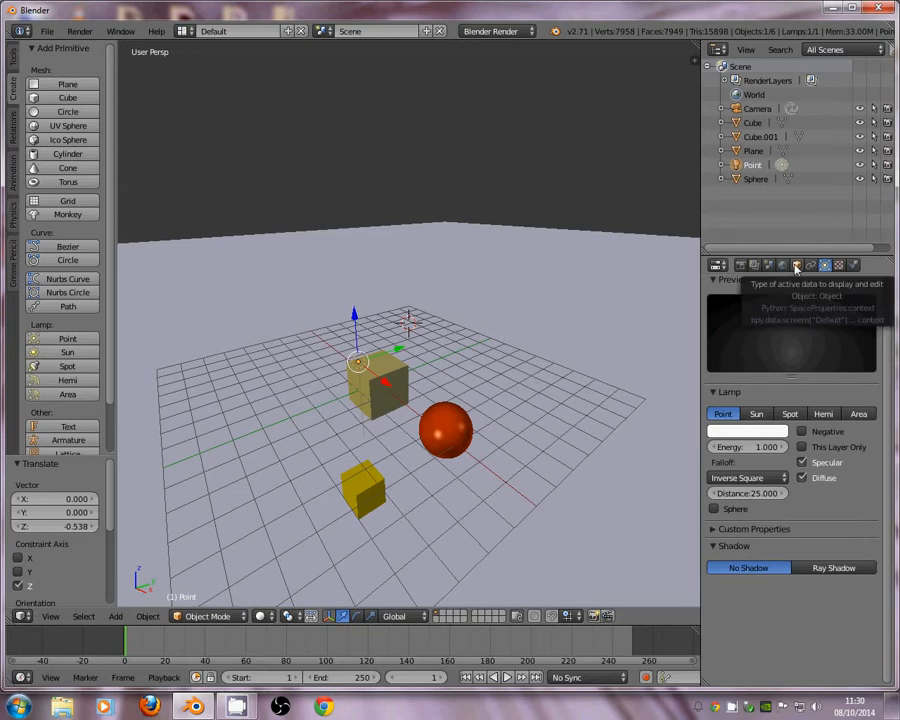
left_click(262, 616)
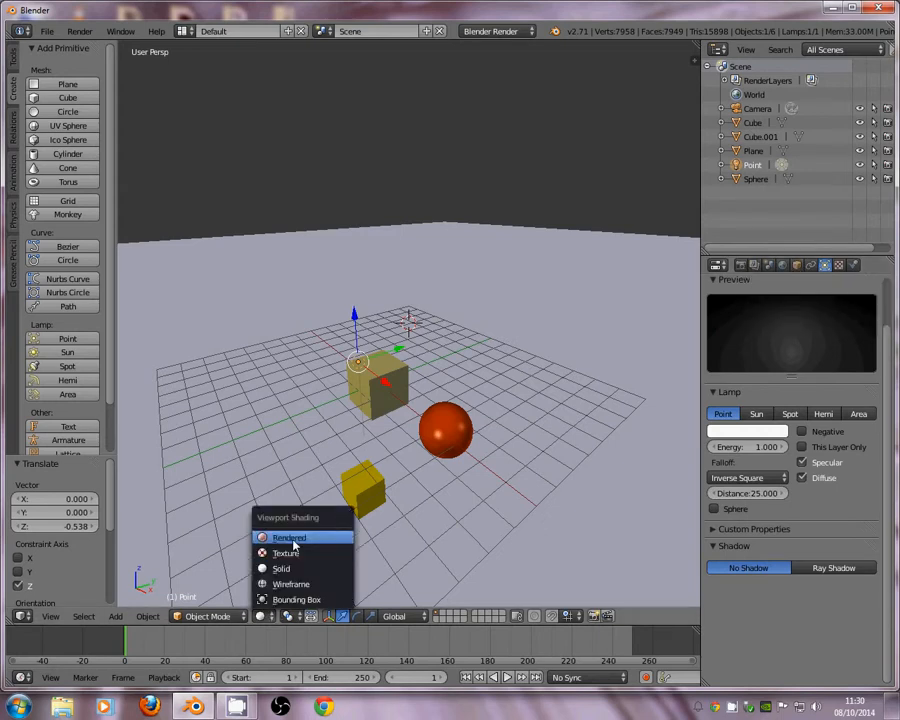
left_click(293, 539)
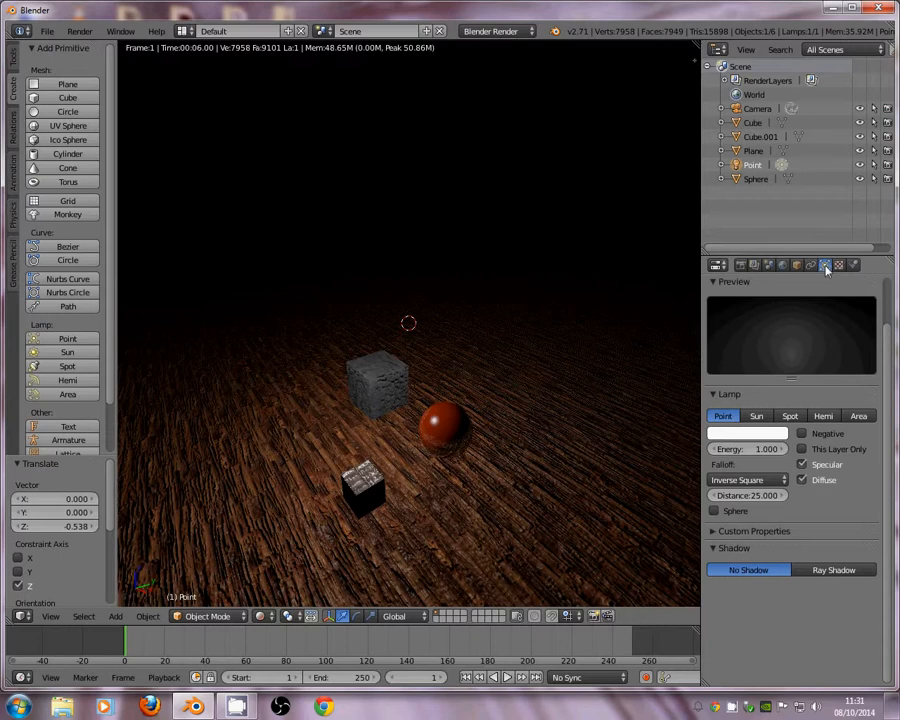
Try Ray Shadow on the point lamp and set it back to No Shadow
middle_click_drag(808, 474, 808, 477)
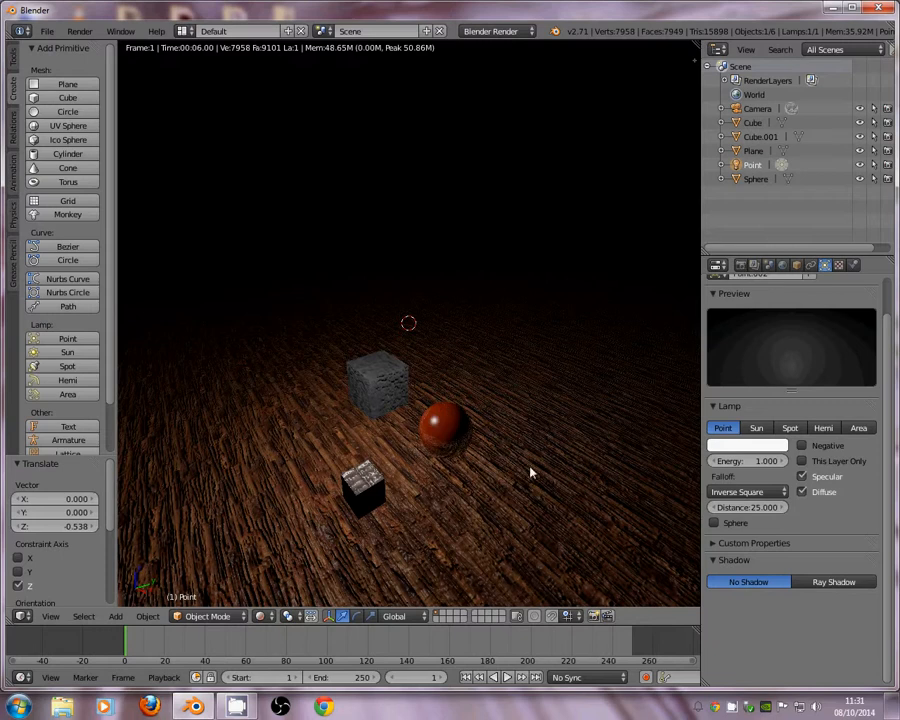
left_click(812, 583)
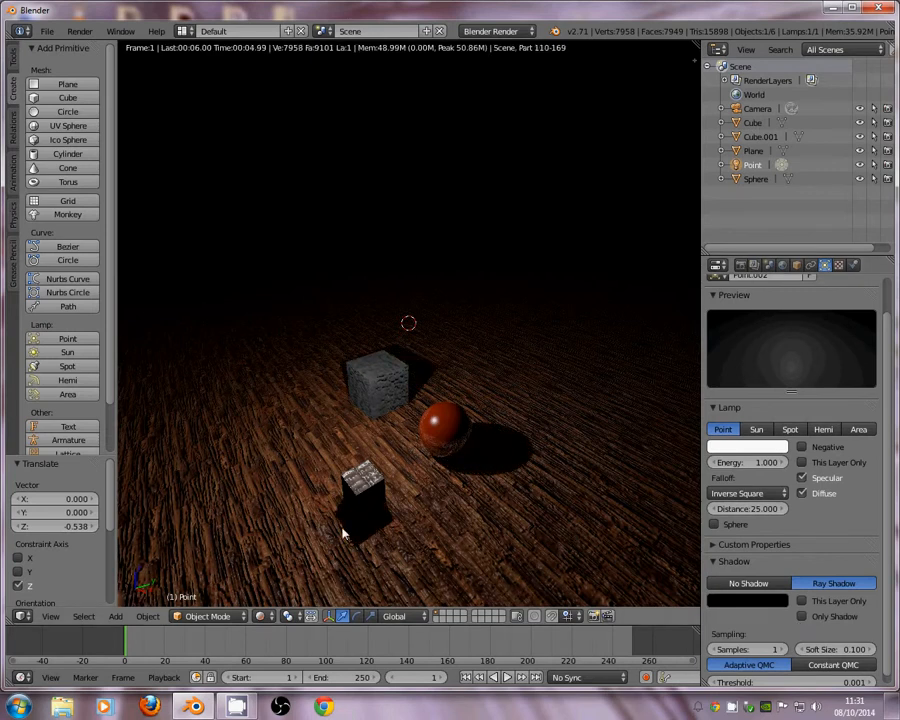
left_click(742, 587)
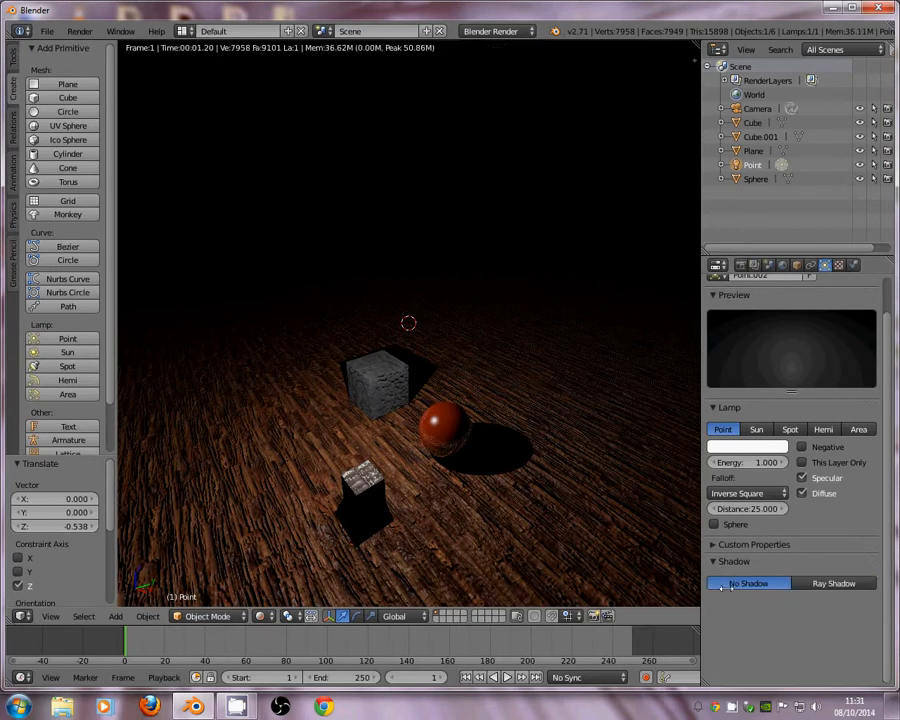
scroll(745, 438, "up", 1)
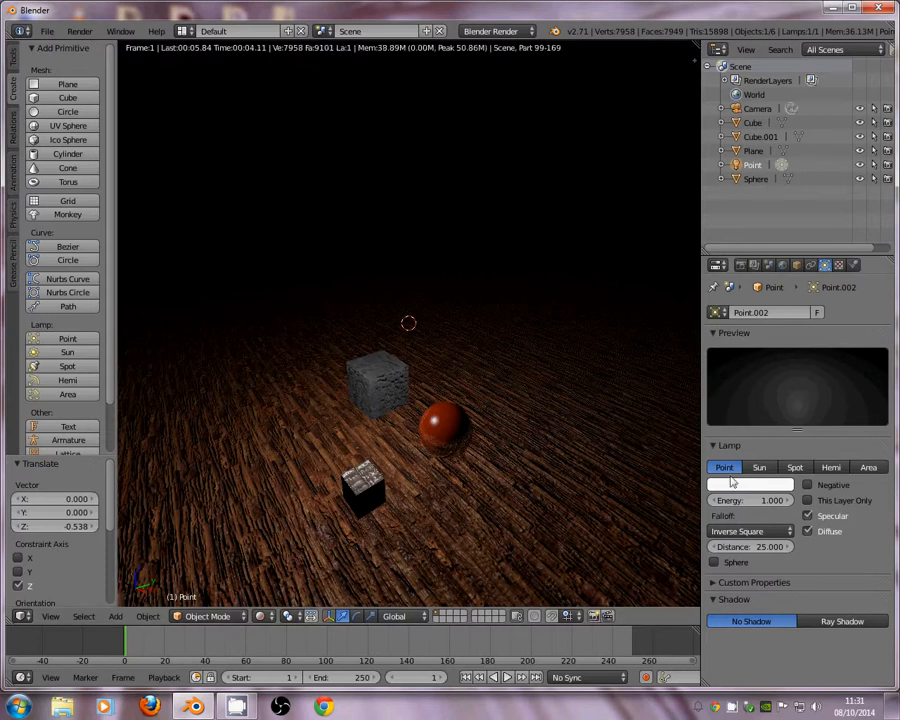
Return the viewport to Solid shading and set the point lamp's colour to light blue
left_click(261, 616)
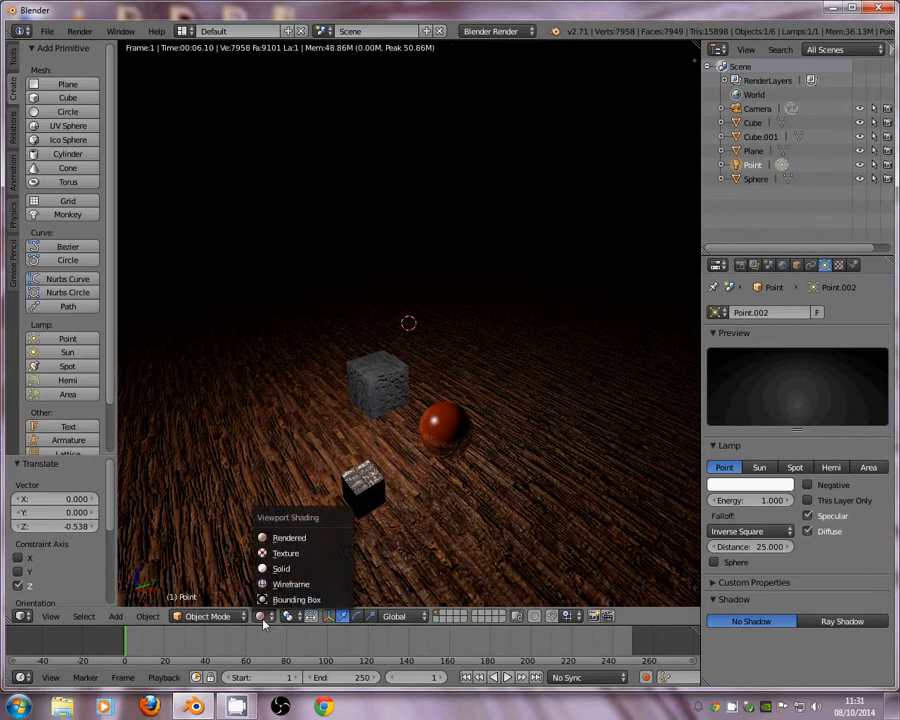
left_click(308, 568)
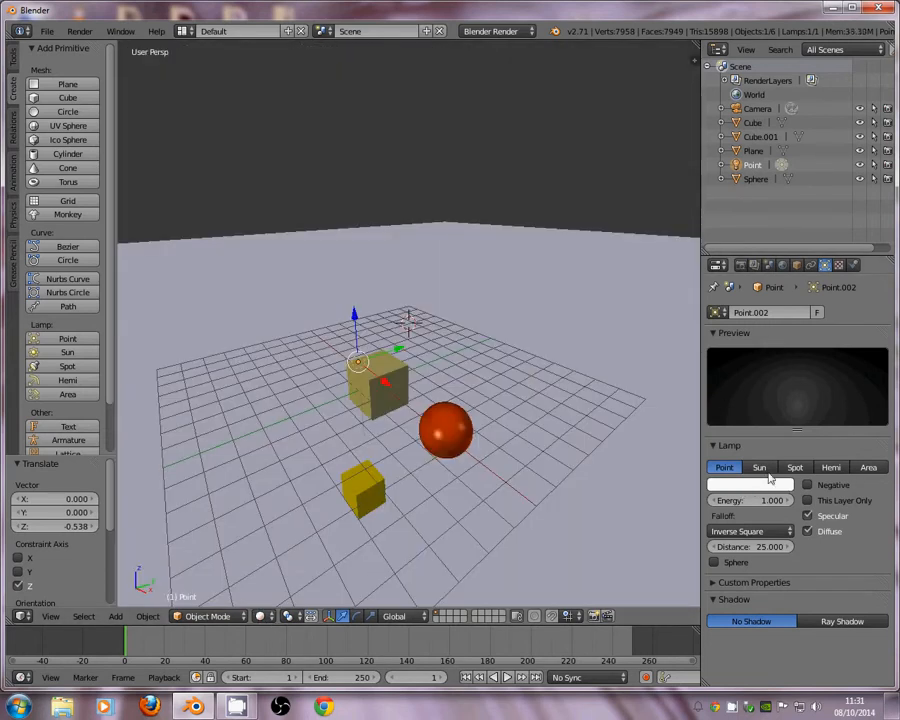
left_click(751, 486)
left_click_drag(716, 372, 724, 328)
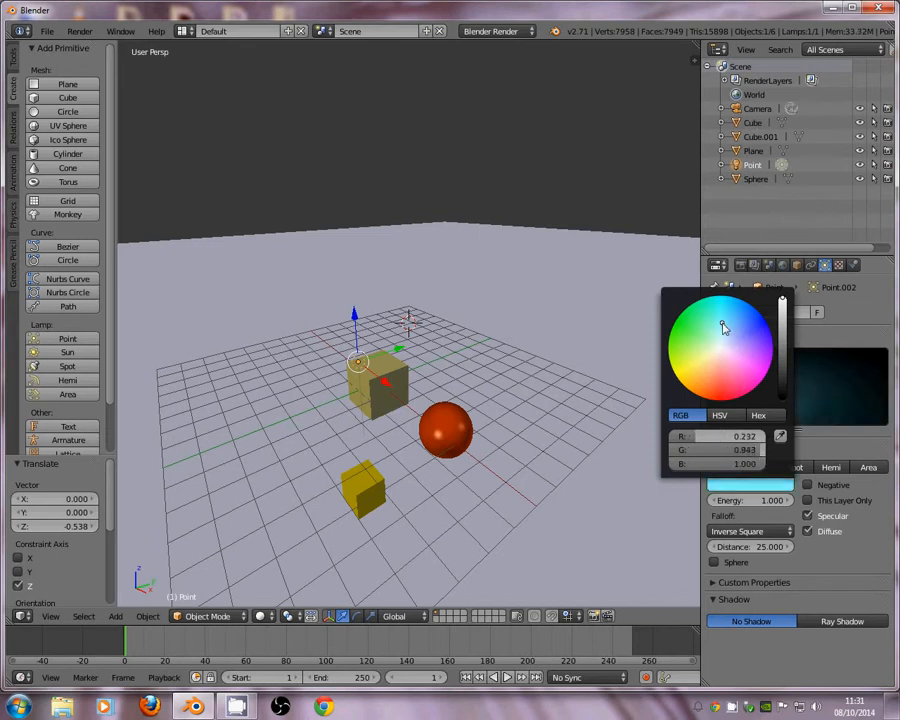
Preview the light blue lamp in Rendered viewport shading and switch back to Solid
left_click(262, 616)
left_click(311, 538)
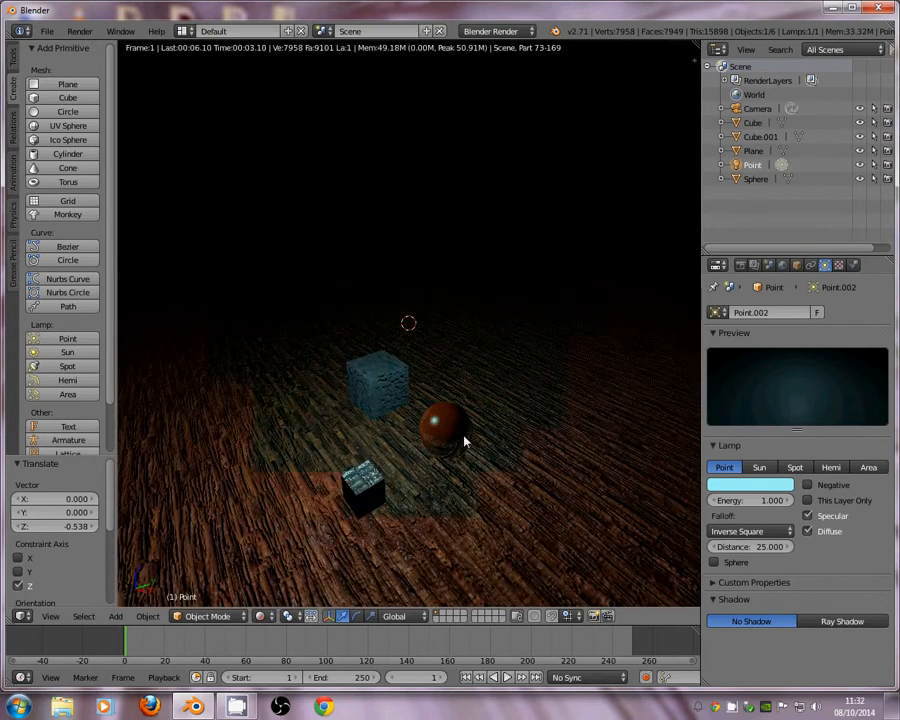
left_click(258, 617)
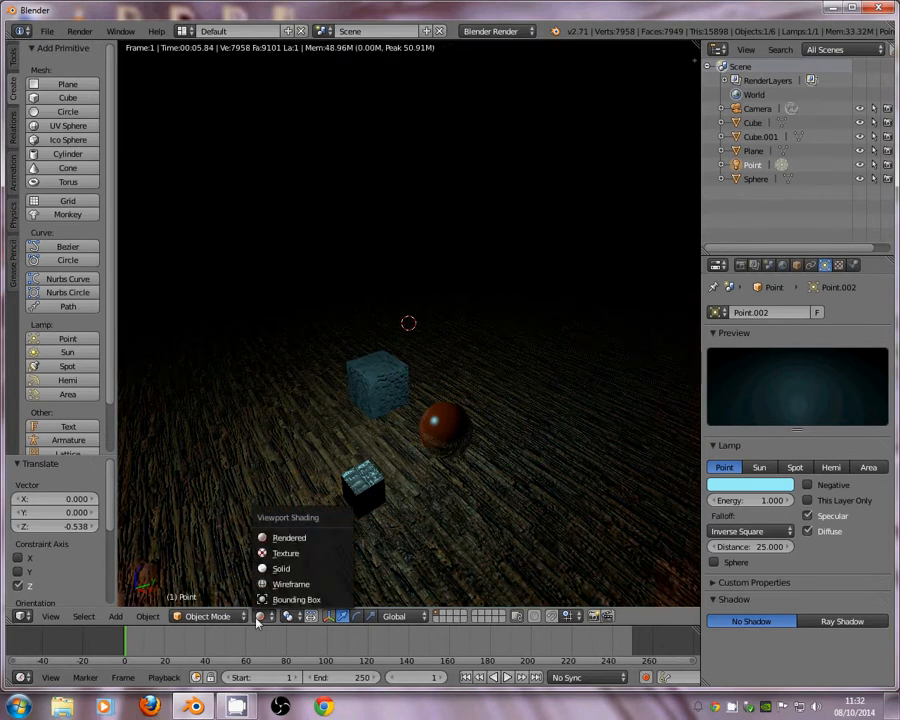
left_click(281, 568)
Try a higher energy on the point lamp and settle its energy at 1.200
mouse_move(748, 503)
left_mouse_down()
mouse_move(874, 505)
mouse_move(114, 506)
mouse_move(753, 502)
mouse_move(862, 496)
mouse_move(882, 482)
left_mouse_up()
left_click_drag(768, 506, 631, 516)
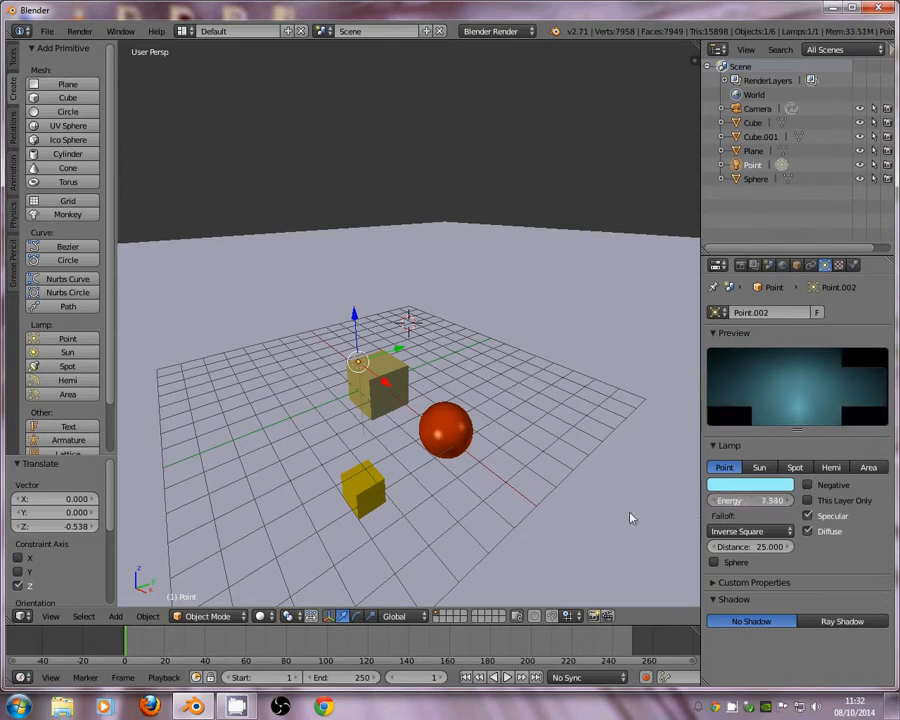
left_click_drag(314, 558, 183, 596)
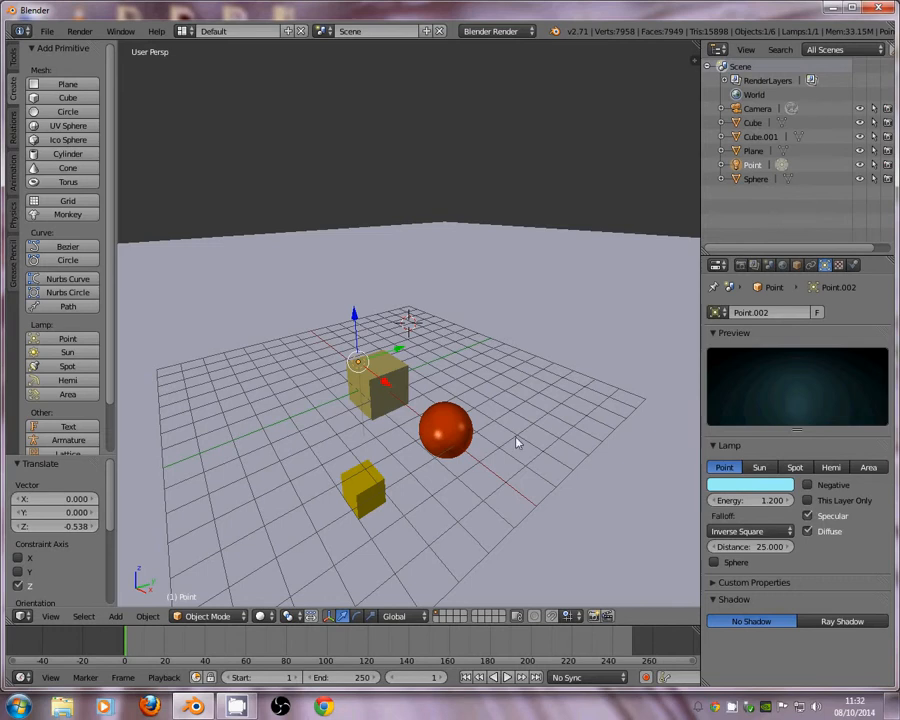
Delete the point lamp from the scene
middle_click_drag(518, 443, 743, 502)
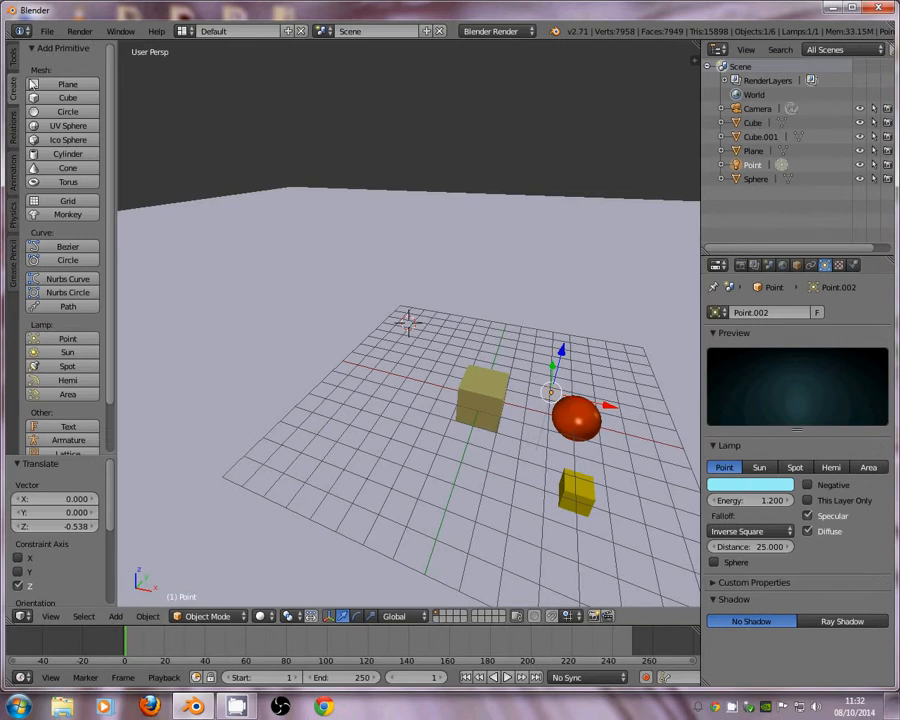
left_click(757, 152)
left_click(762, 165)
left_click(13, 56)
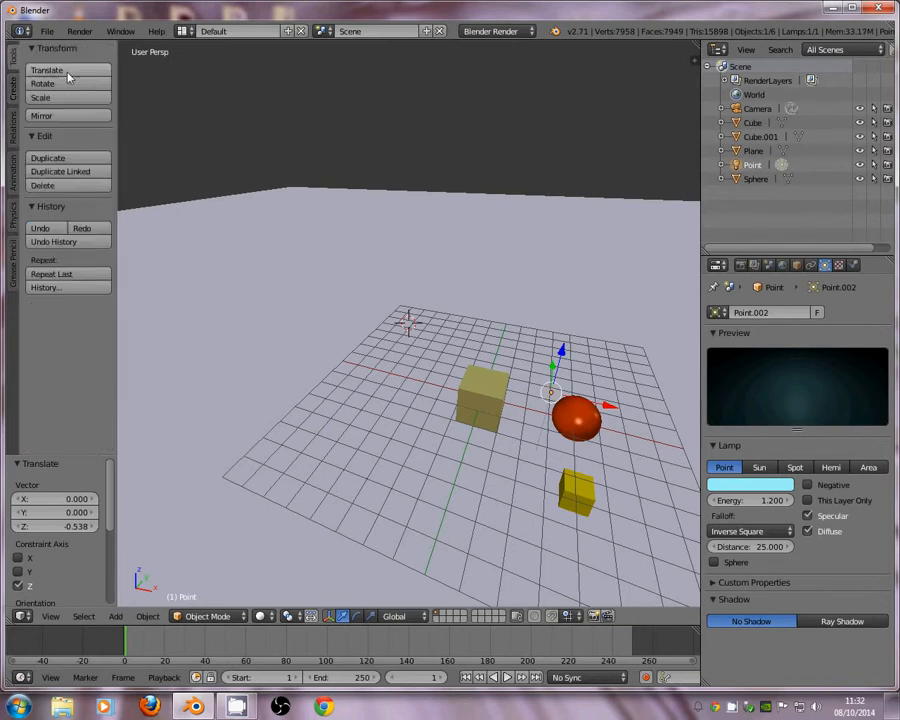
left_click(45, 187)
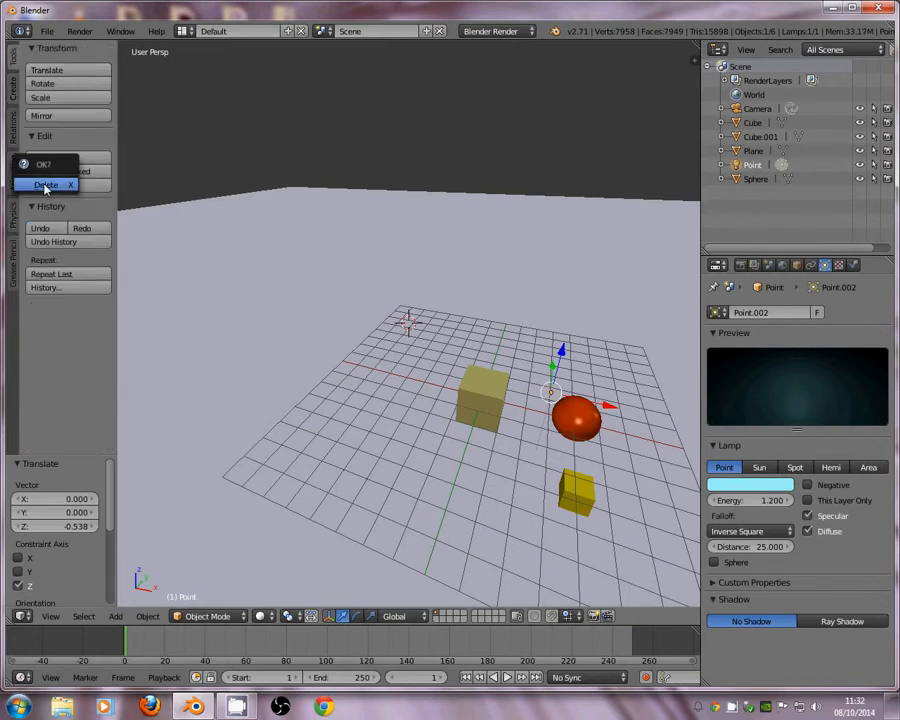
left_click(44, 188)
Add a Sun lamp at the 3D cursor and raise it about 11.17 units along Z
middle_click_drag(553, 366, 400, 370)
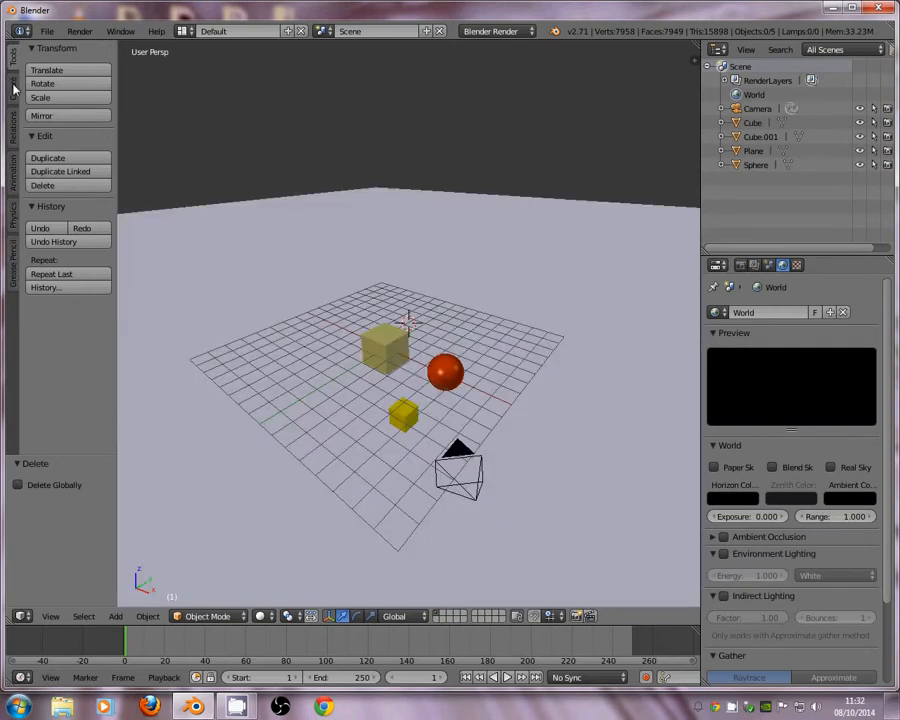
left_click(13, 88)
left_click(63, 353)
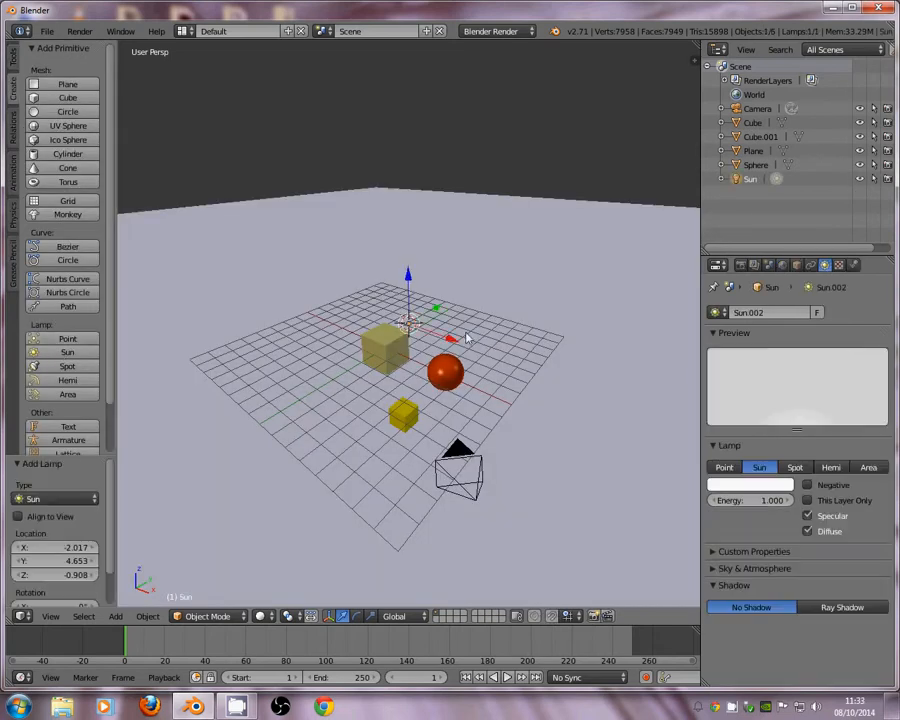
left_click_drag(408, 275, 408, 120)
middle_click_drag(437, 230, 337, 185)
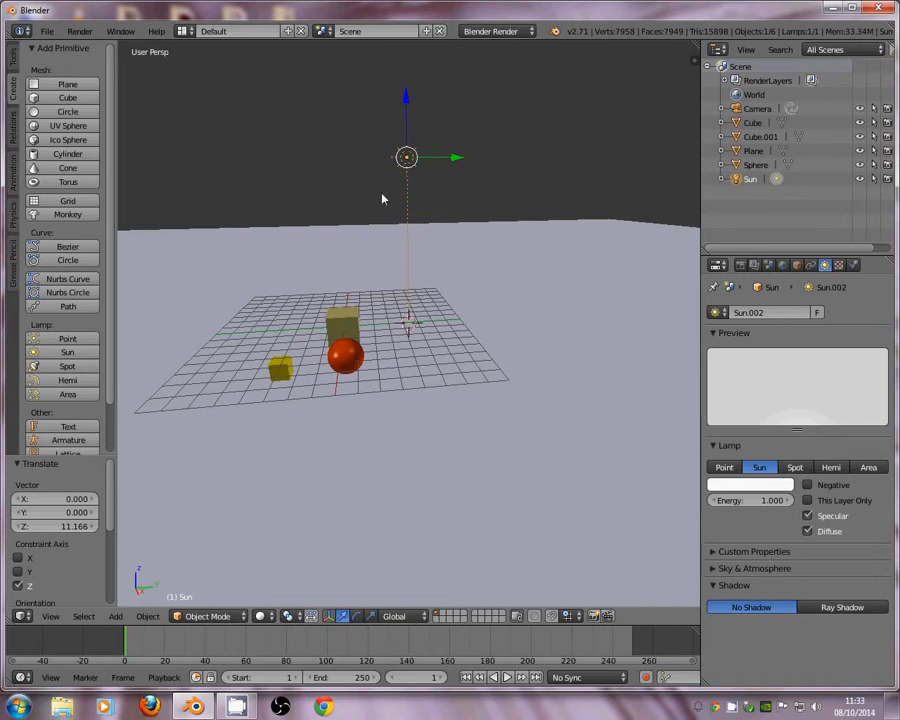
middle_click_drag(386, 199, 464, 300)
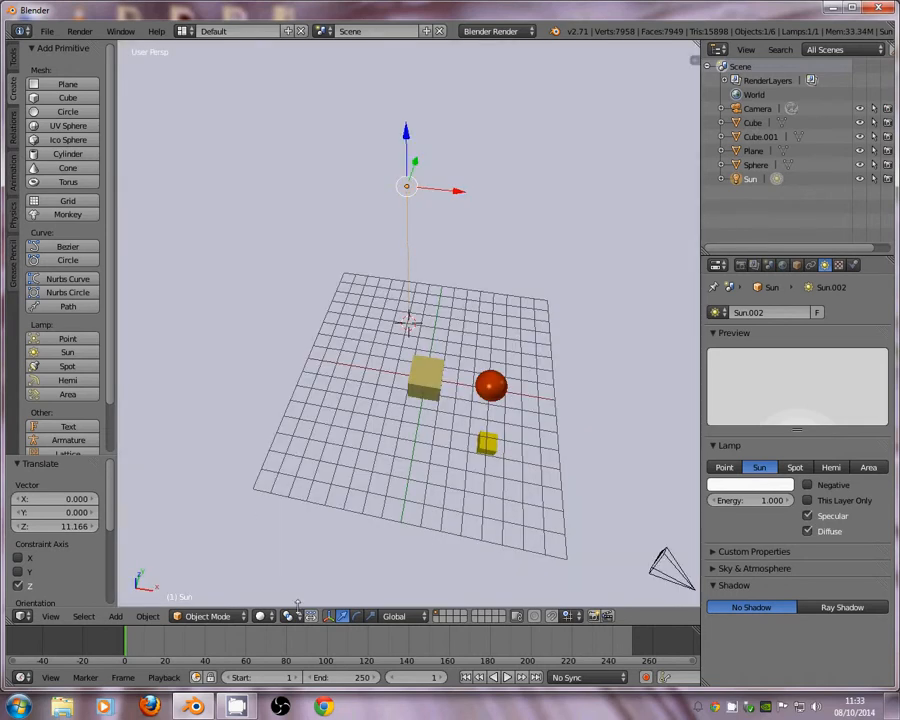
Preview the Sun lamp in Rendered viewport shading, try Ray Shadow, and return to Solid shading with No Shadow
left_click(262, 616)
left_click(290, 539)
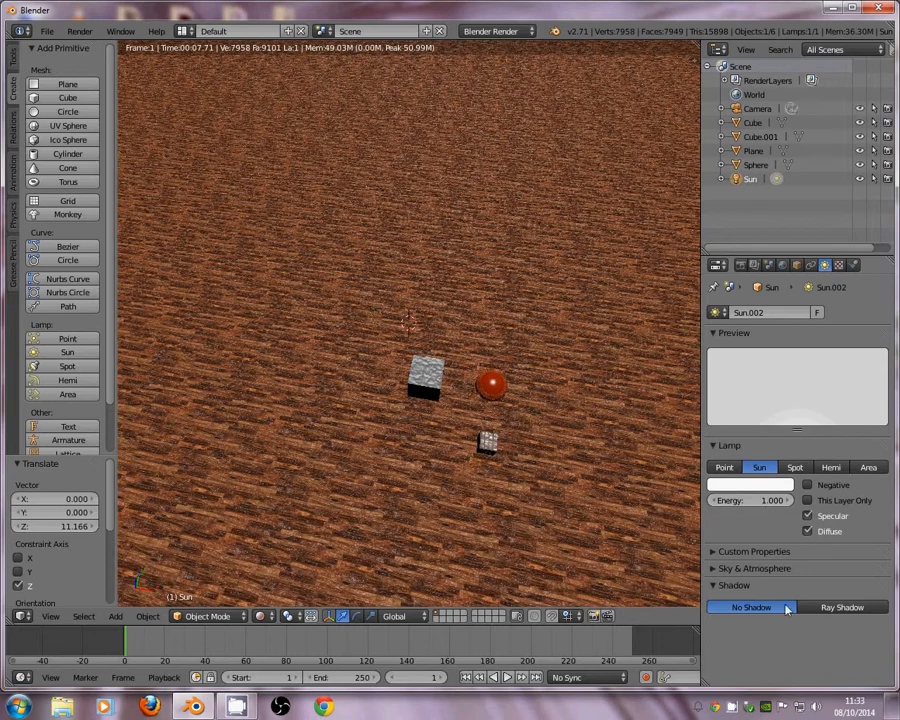
left_click(838, 607)
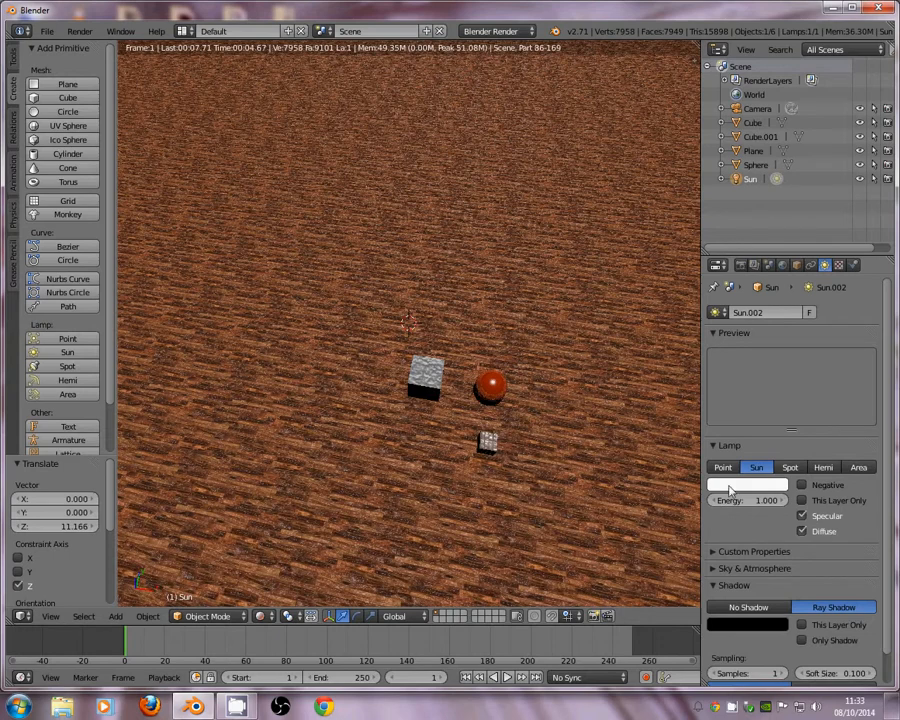
key("shift+z")
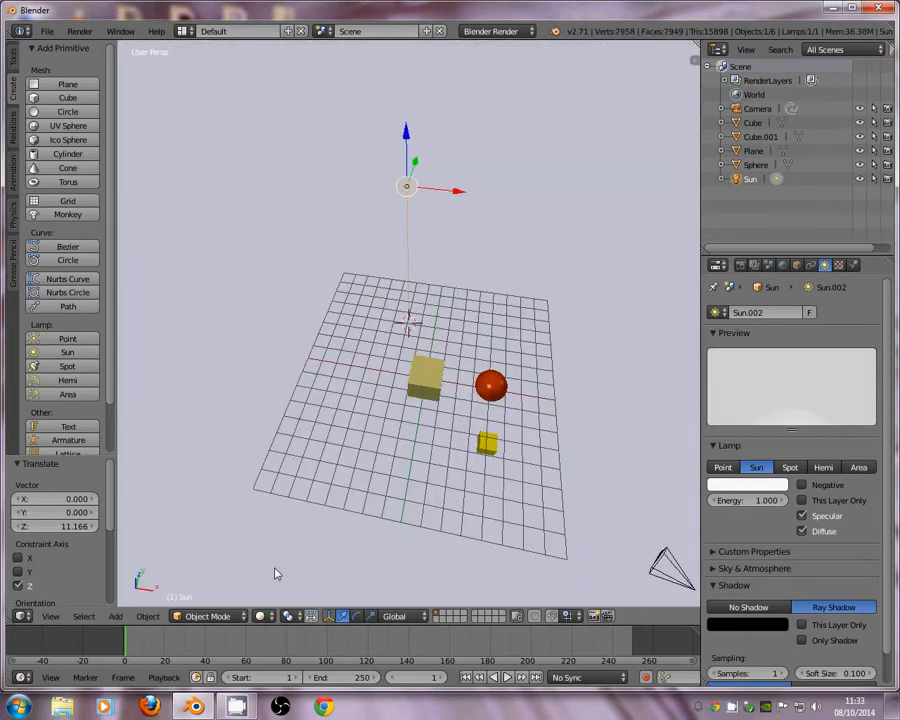
left_click(748, 609)
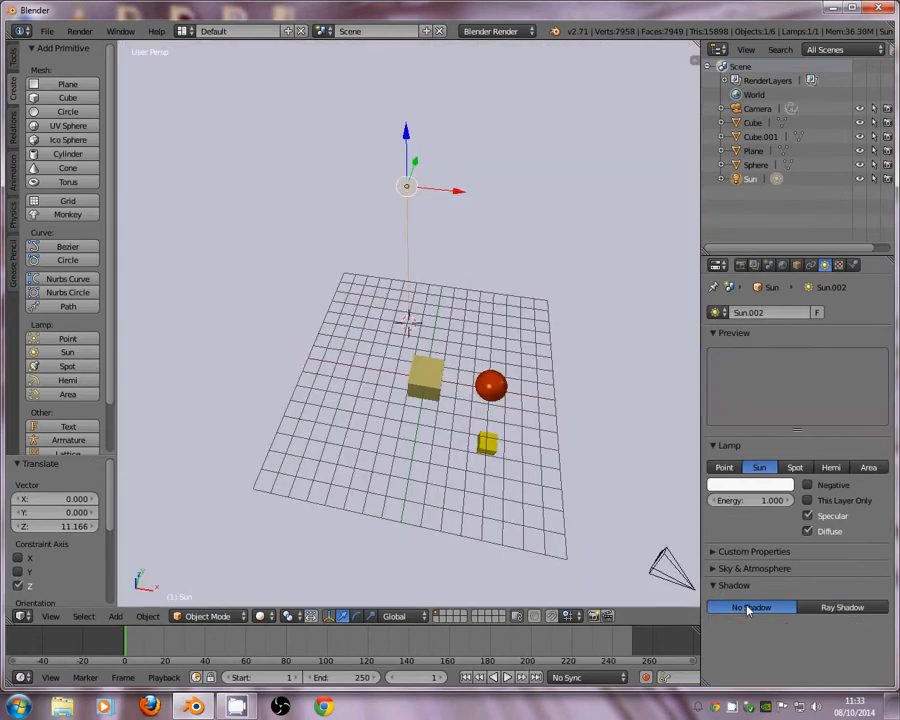
Replace the Sun lamp by deleting it and adding a Spot lamp at the 3D cursor
left_click(15, 57)
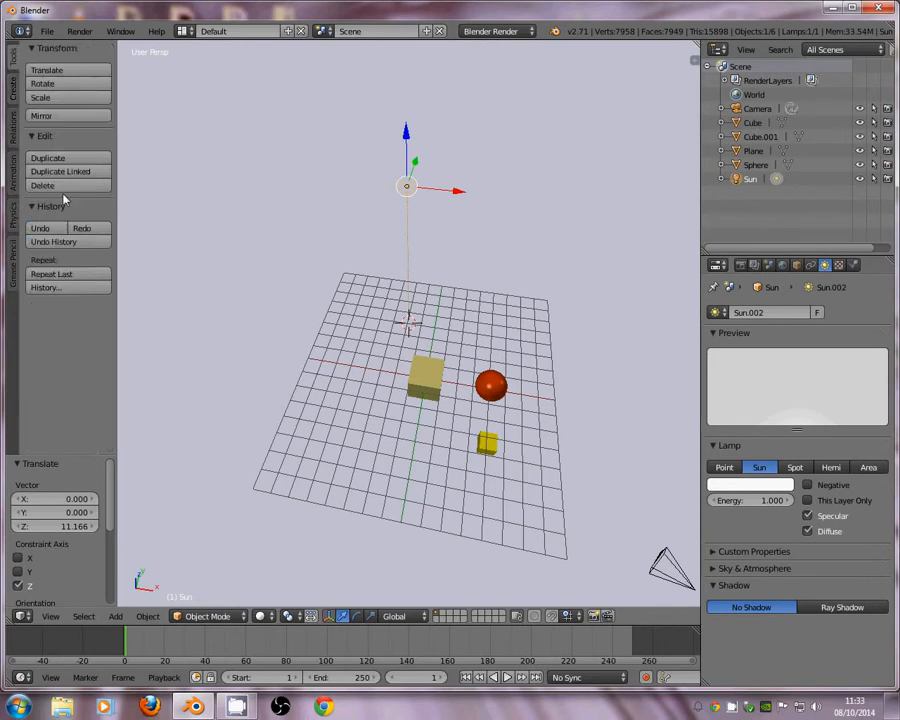
left_click(57, 186)
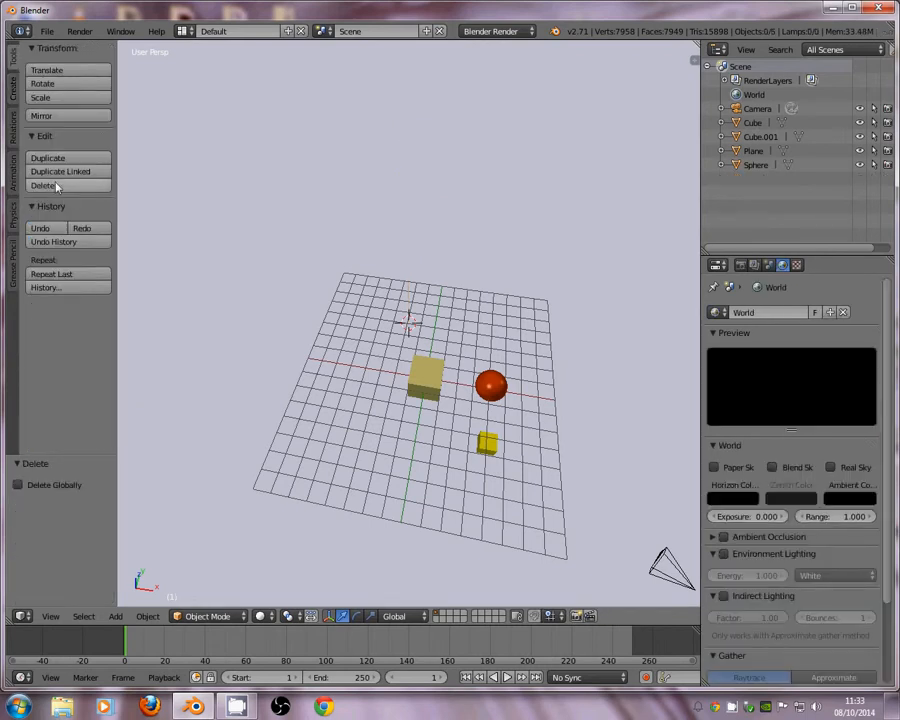
left_click(14, 89)
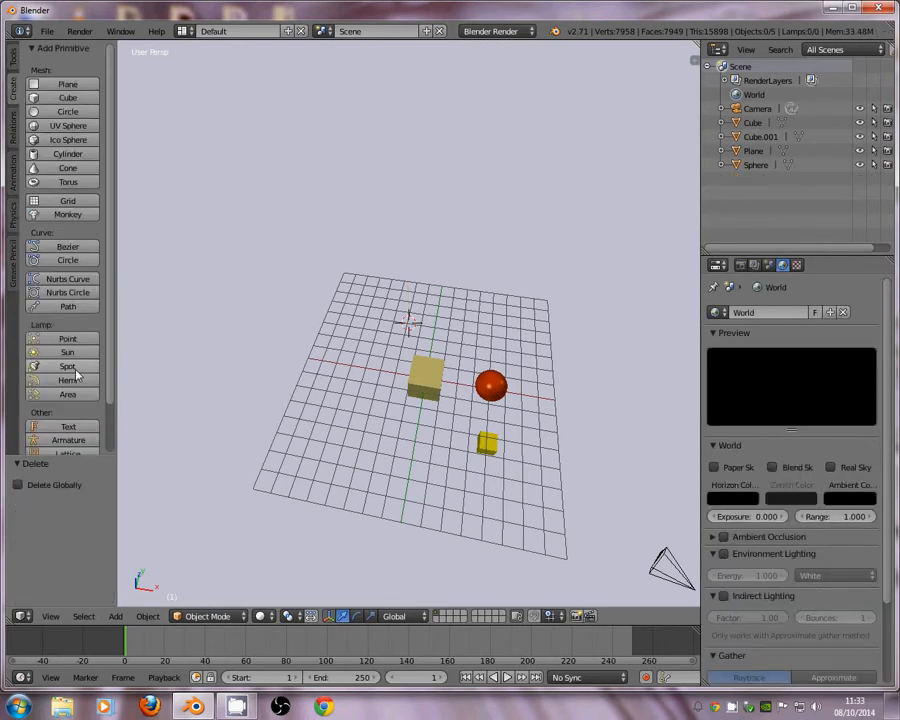
left_click(70, 367)
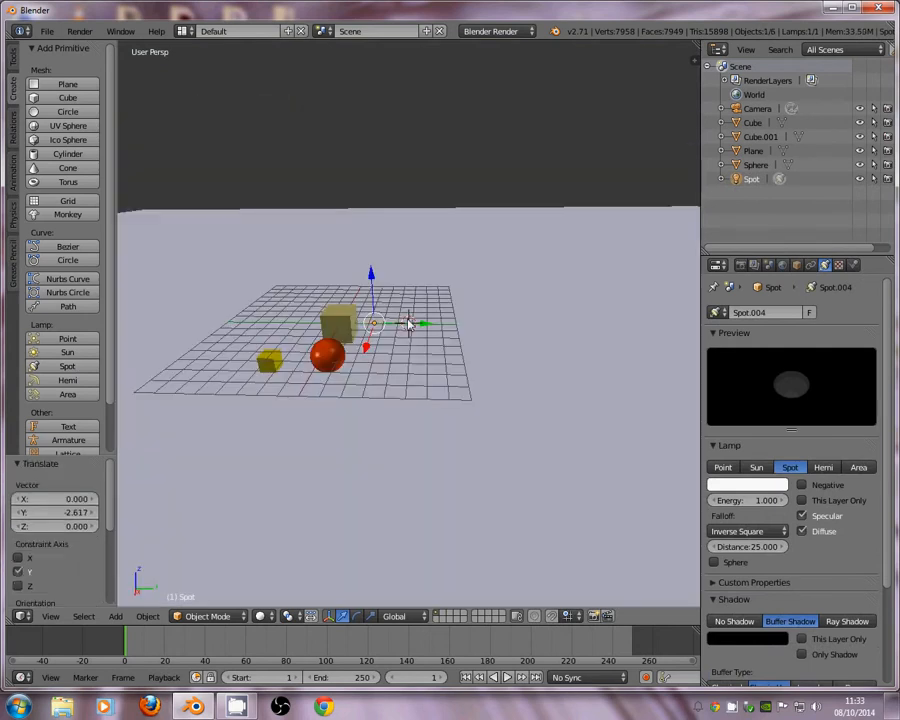
Raise the Spot lamp about 7.58 units along Z and shift it about 3.61 units along X
key("g")
key("z")
left_click(403, 216)
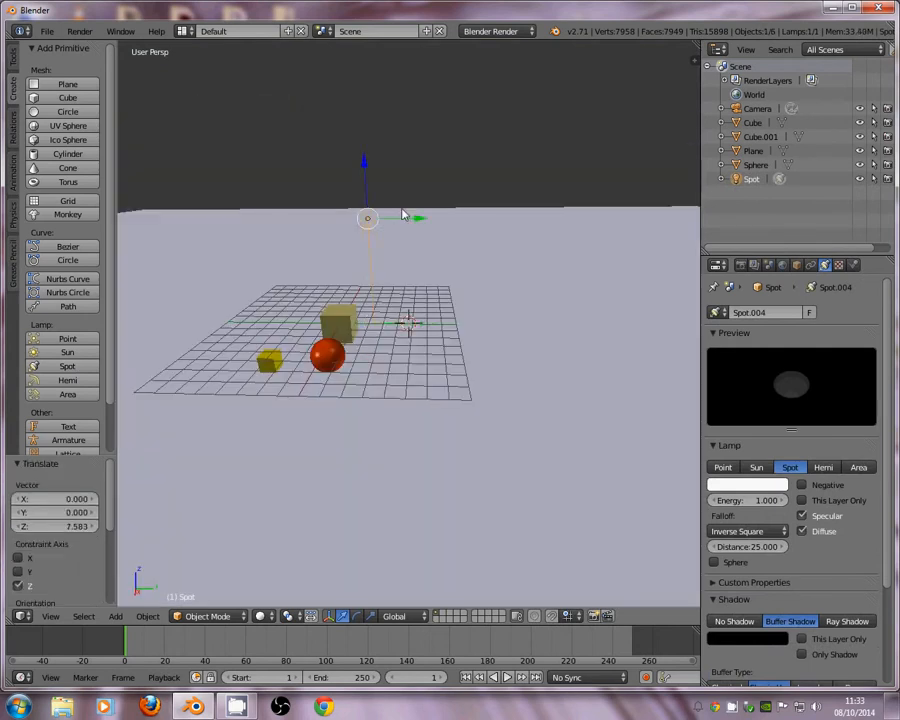
middle_click_drag(403, 216, 353, 118)
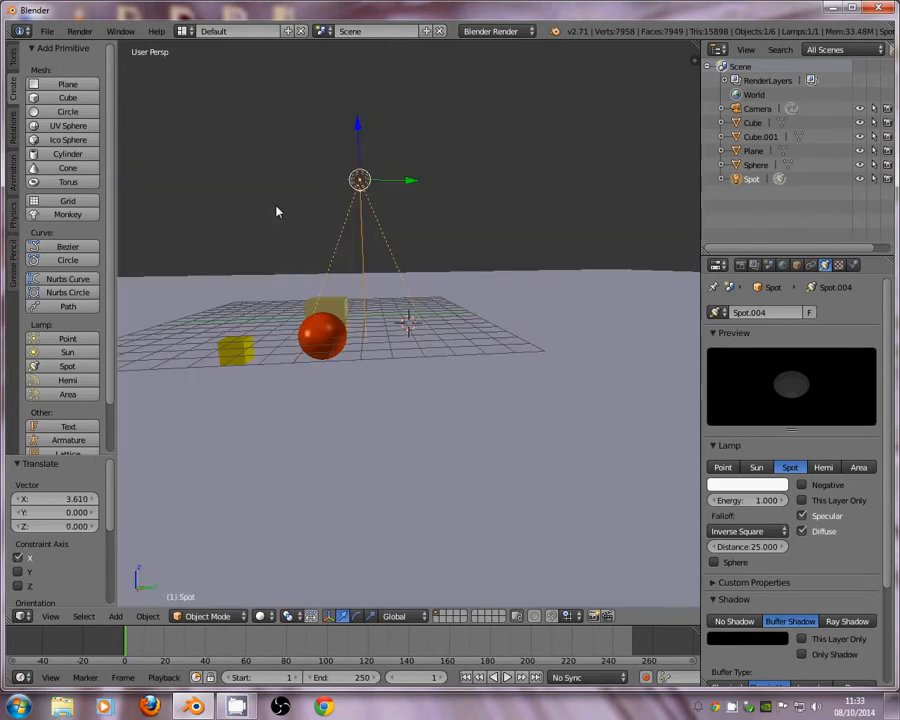
left_click(271, 227)
middle_click_drag(270, 233, 485, 271)
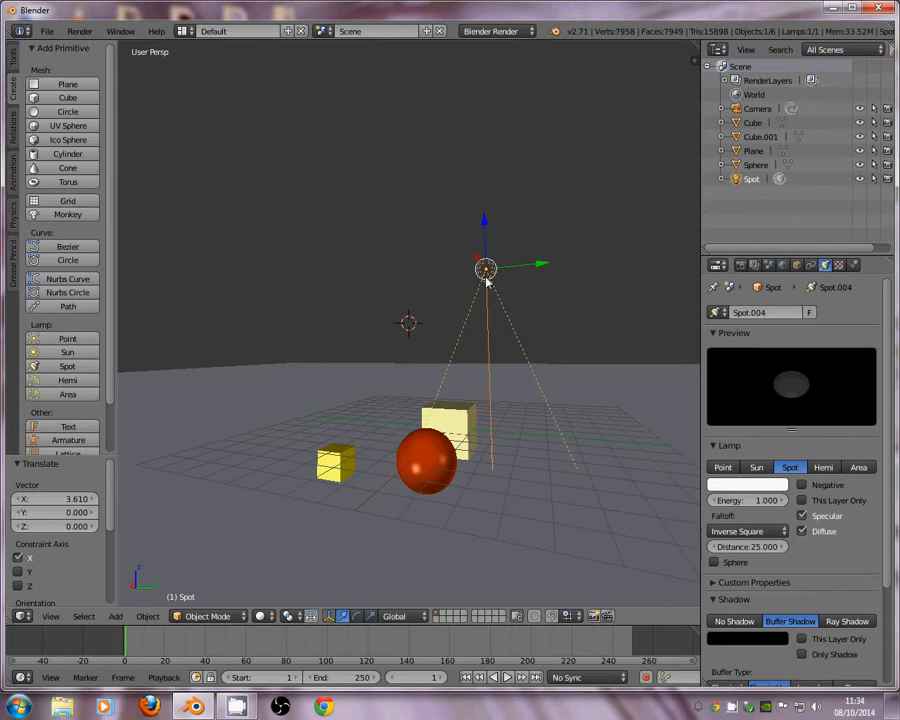
Preview the Spot lamp's light on the objects in Rendered viewport shading and switch back to Solid
middle_click_drag(487, 283, 388, 386)
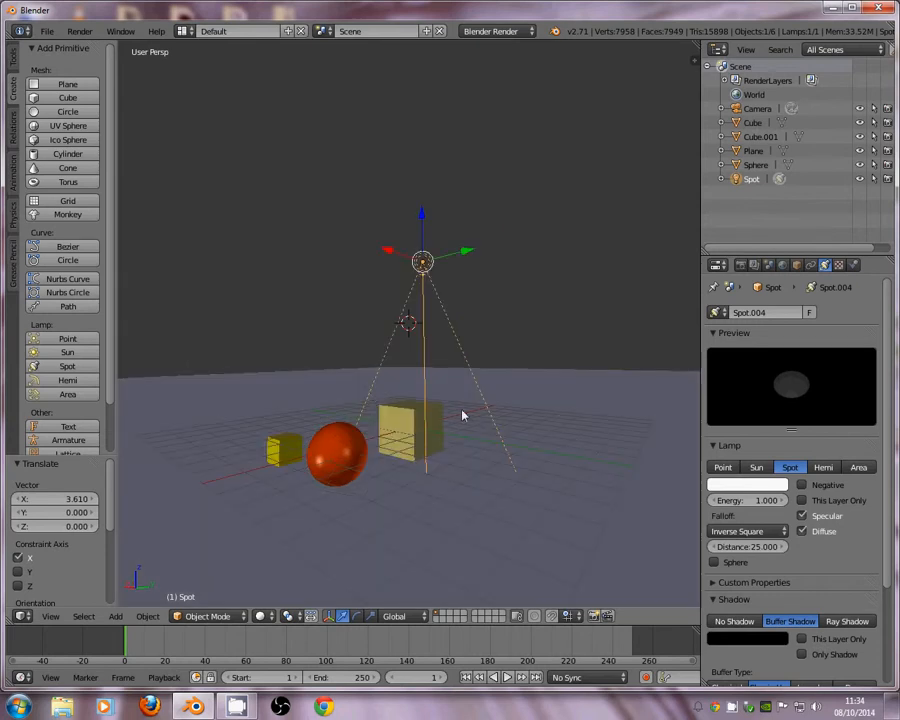
middle_click_drag(488, 394, 376, 516)
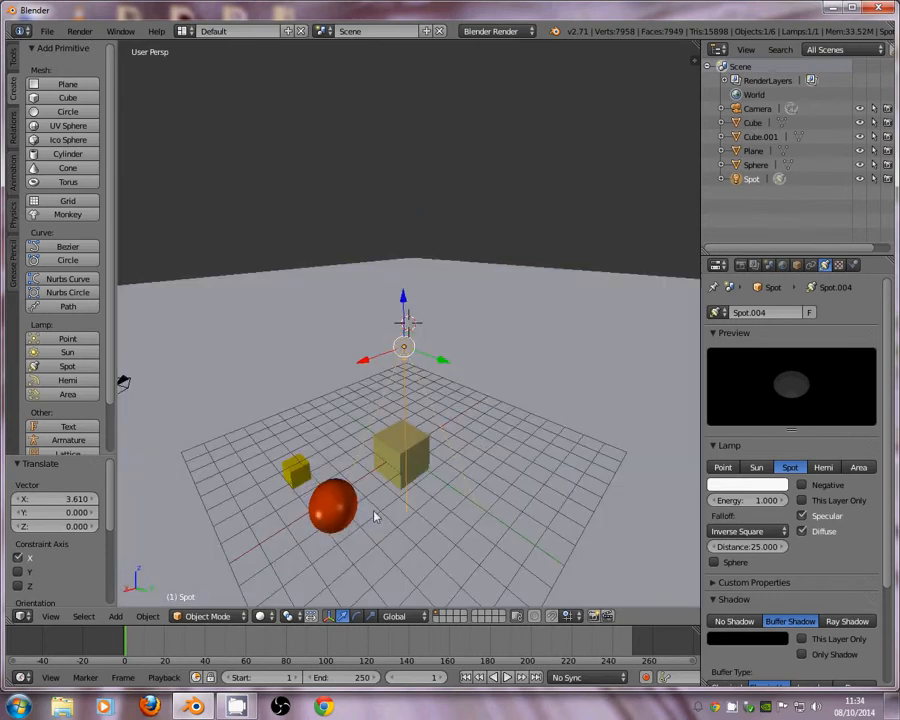
middle_click_drag(352, 573, 432, 438)
middle_click_drag(474, 356, 478, 342)
left_click(266, 617)
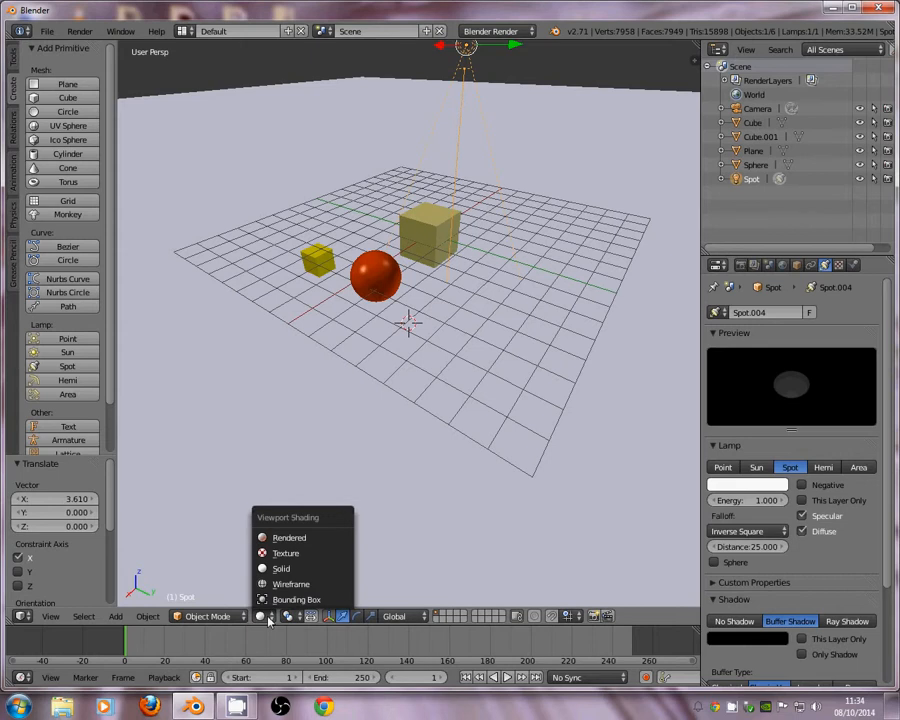
left_click(286, 538)
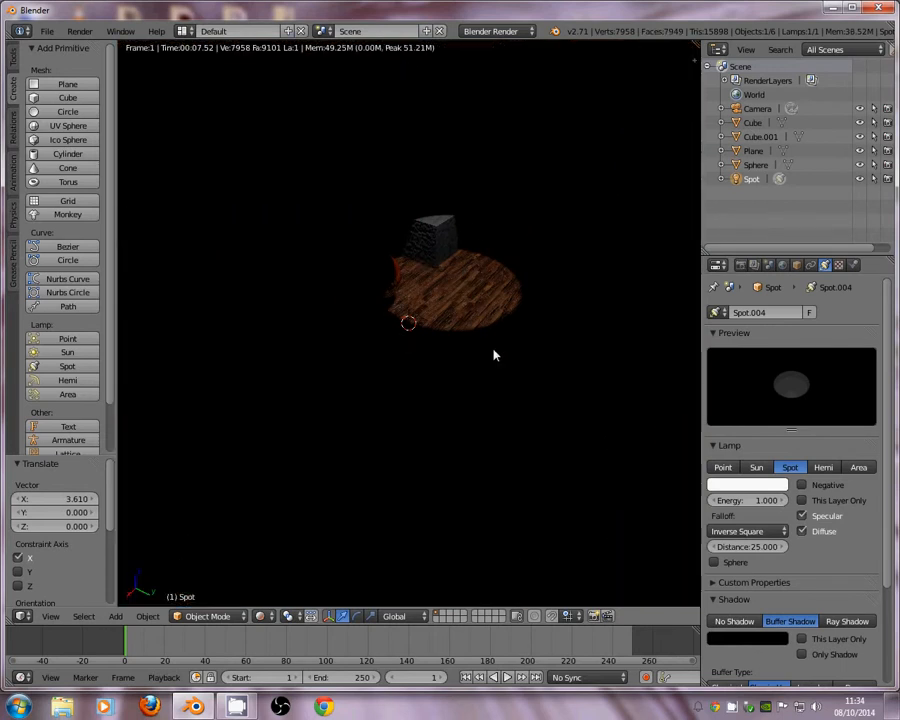
left_click(267, 617)
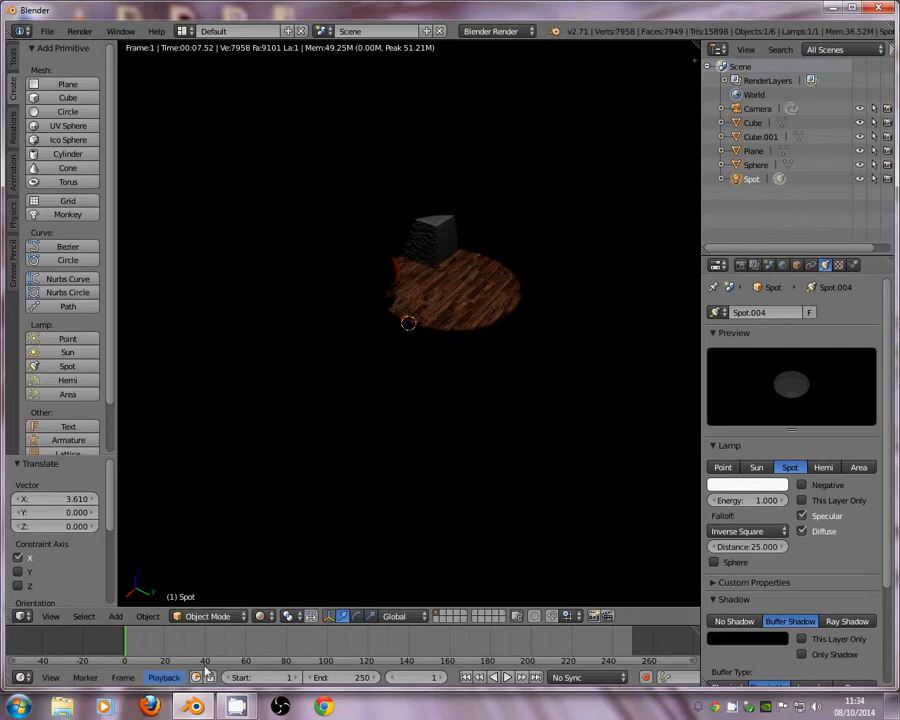
left_click(262, 616)
left_click(292, 568)
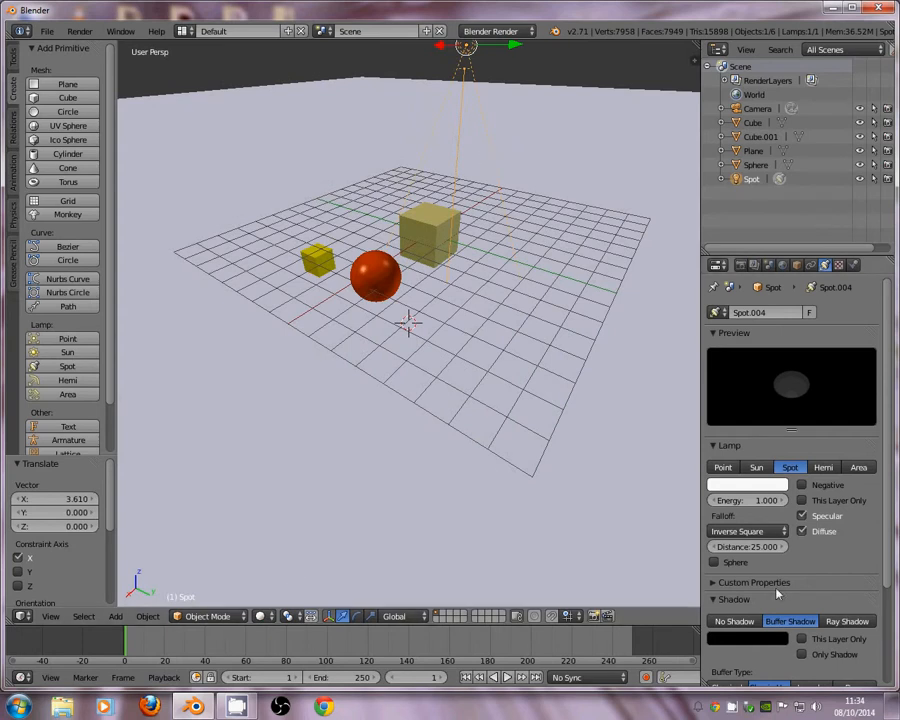
Expand the Spot lamp's Spot Shape settings and raise Blend to about 0.561
scroll(777, 594, "down", 3)
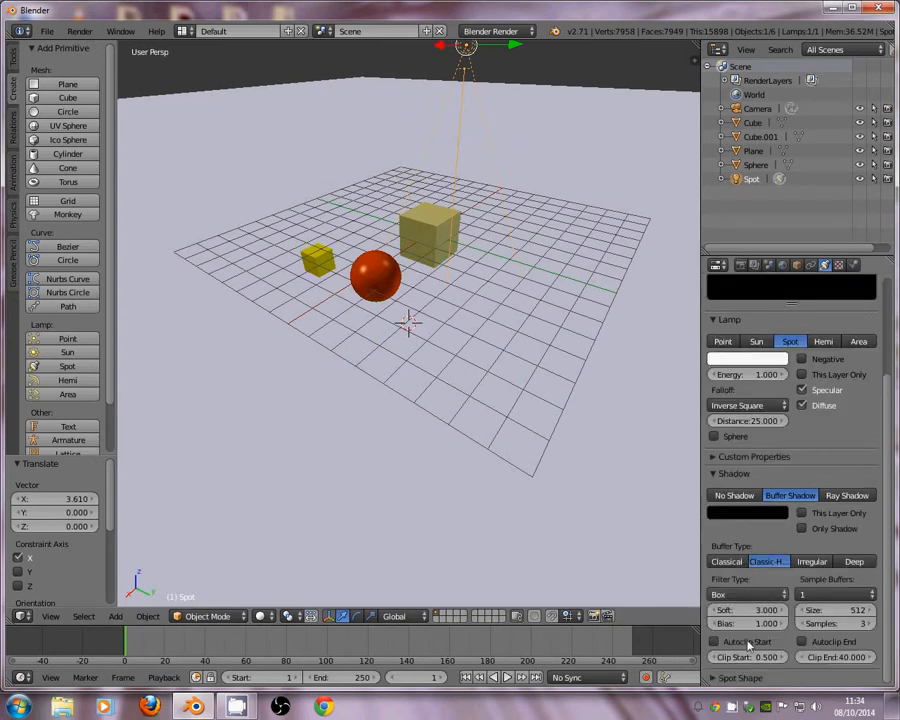
scroll(748, 645, "up", 3)
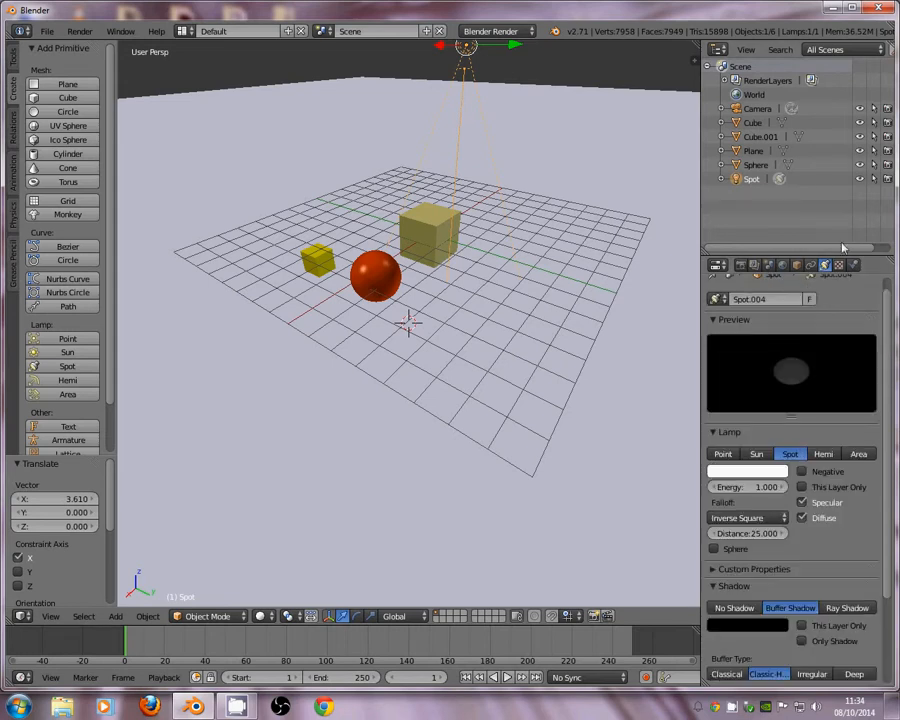
scroll(752, 498, "down", 3)
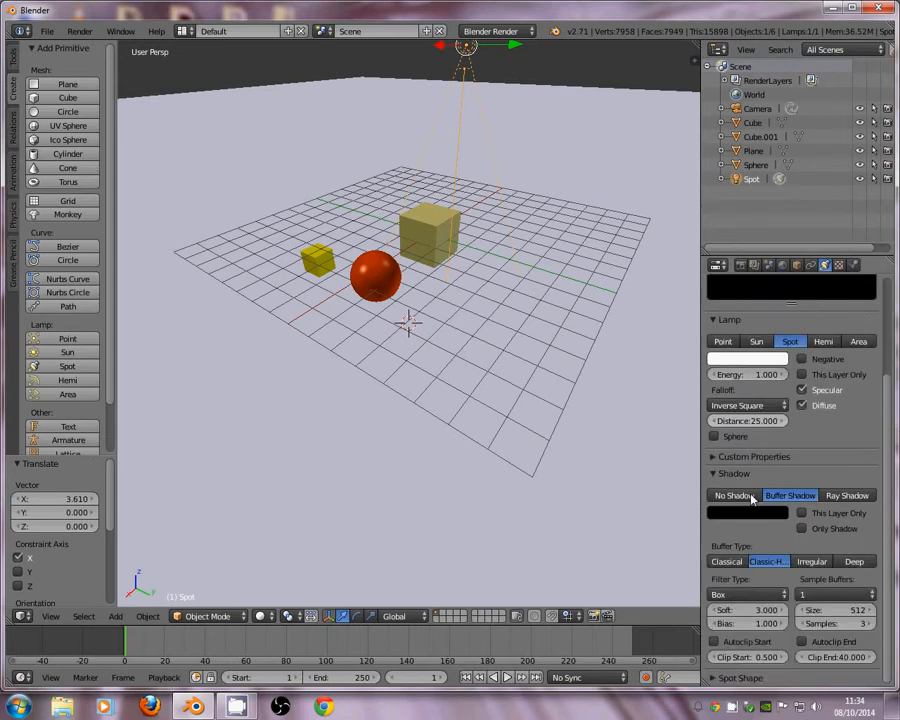
left_click(716, 679)
scroll(729, 618, "down", 2)
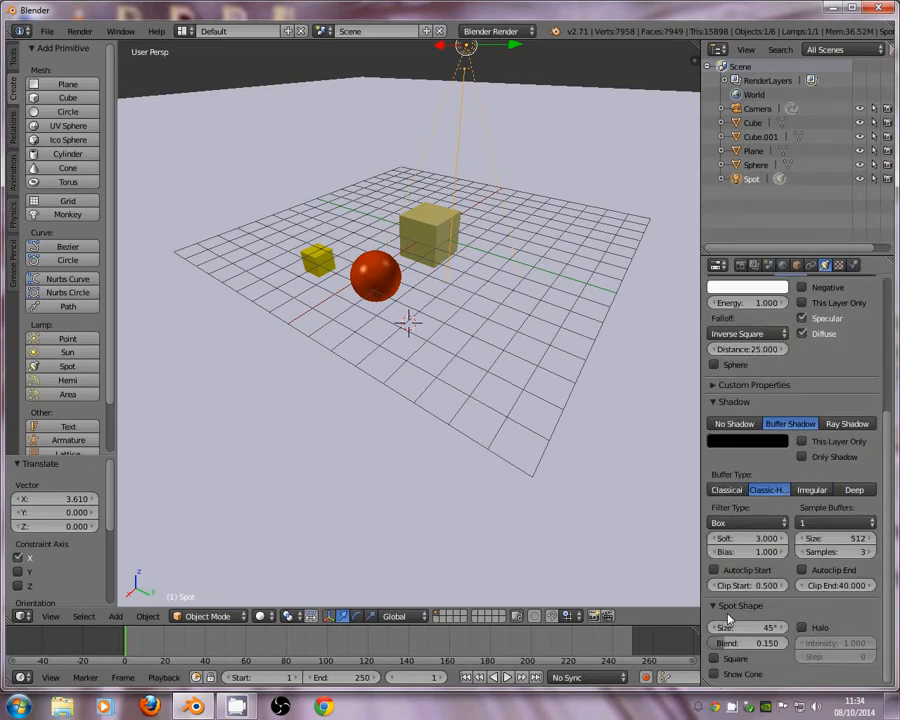
left_click_drag(728, 643, 770, 645)
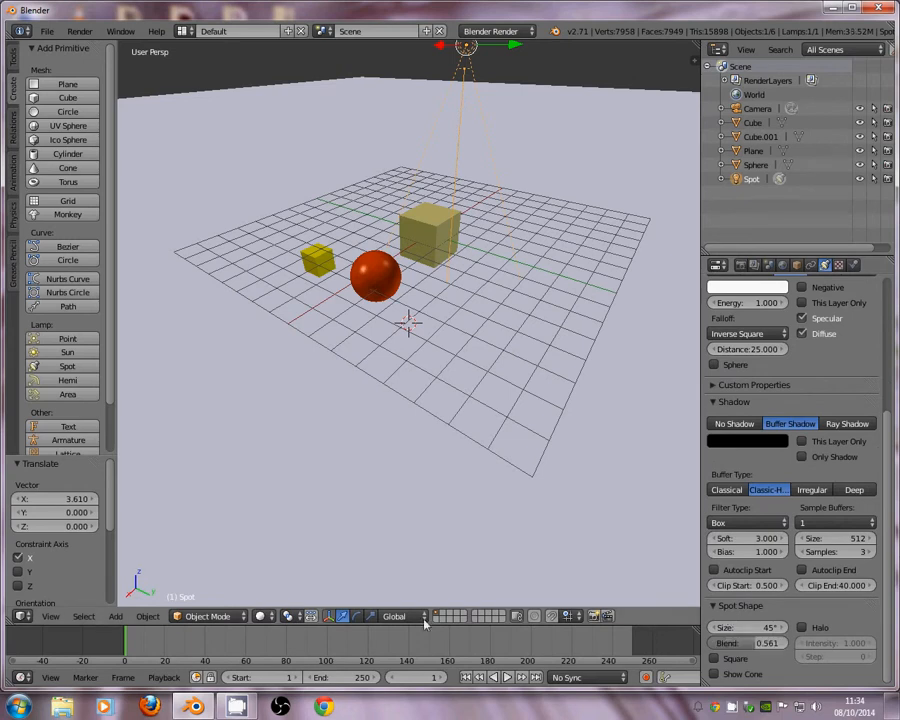
Preview the blended edge of the spot in Rendered viewport shading and return to Solid
left_click(270, 617)
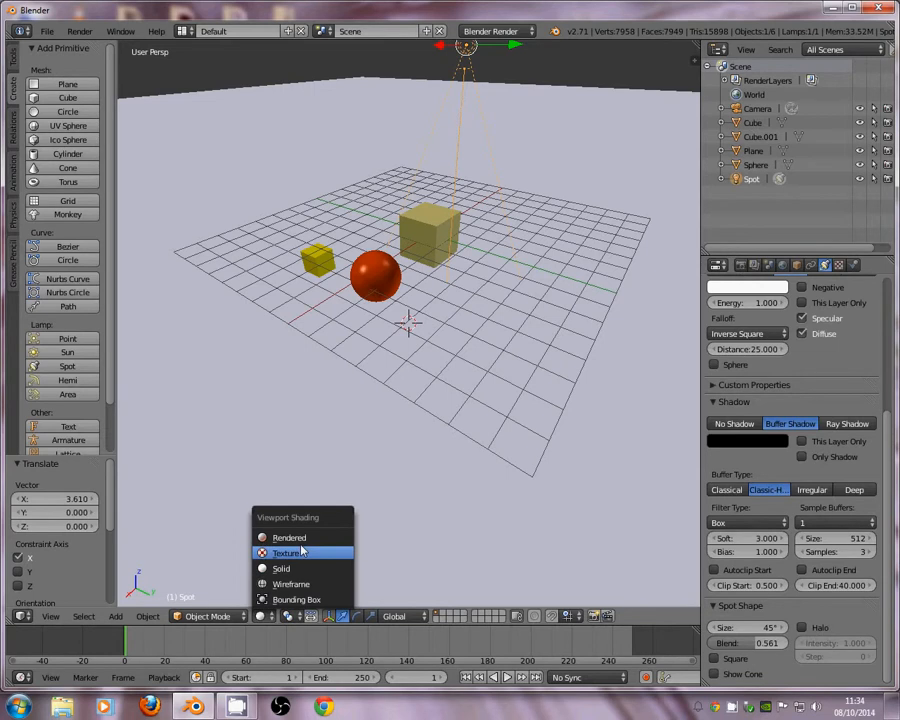
left_click(290, 538)
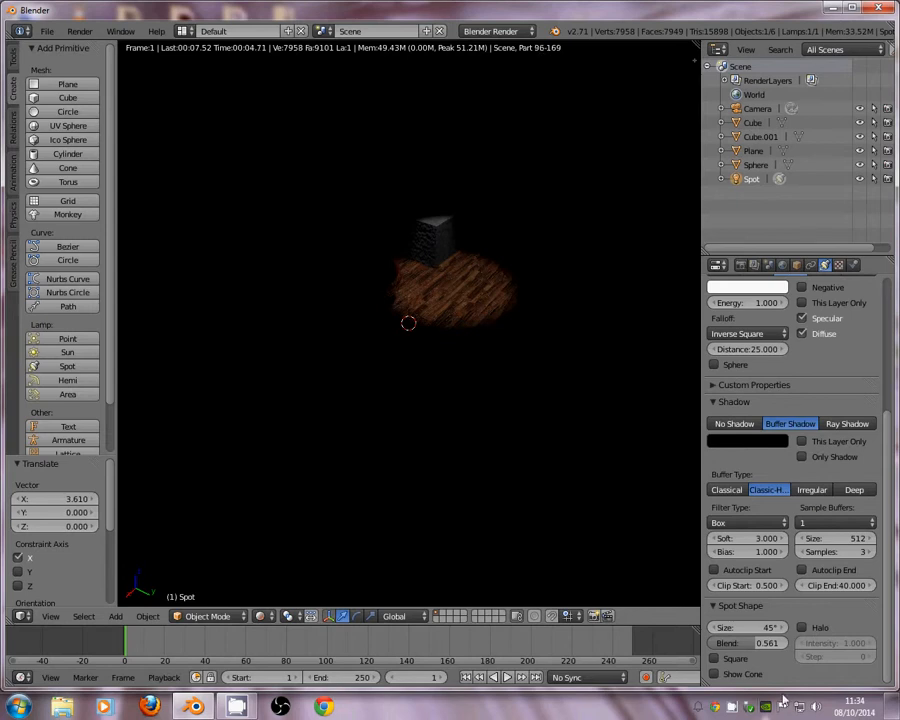
left_click_drag(669, 649, 695, 655)
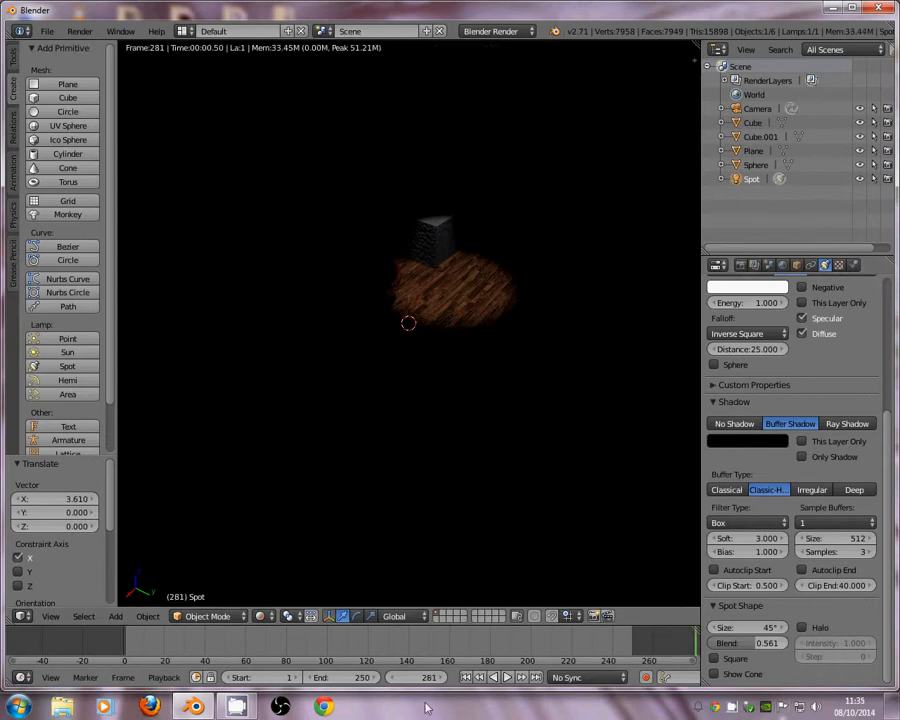
left_click(263, 616)
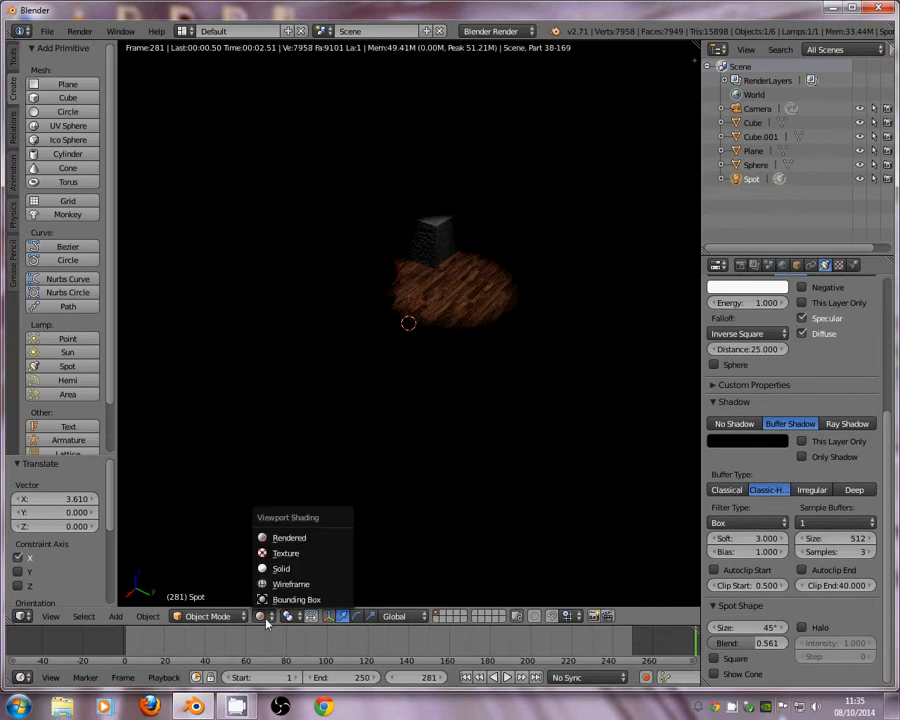
left_click(283, 569)
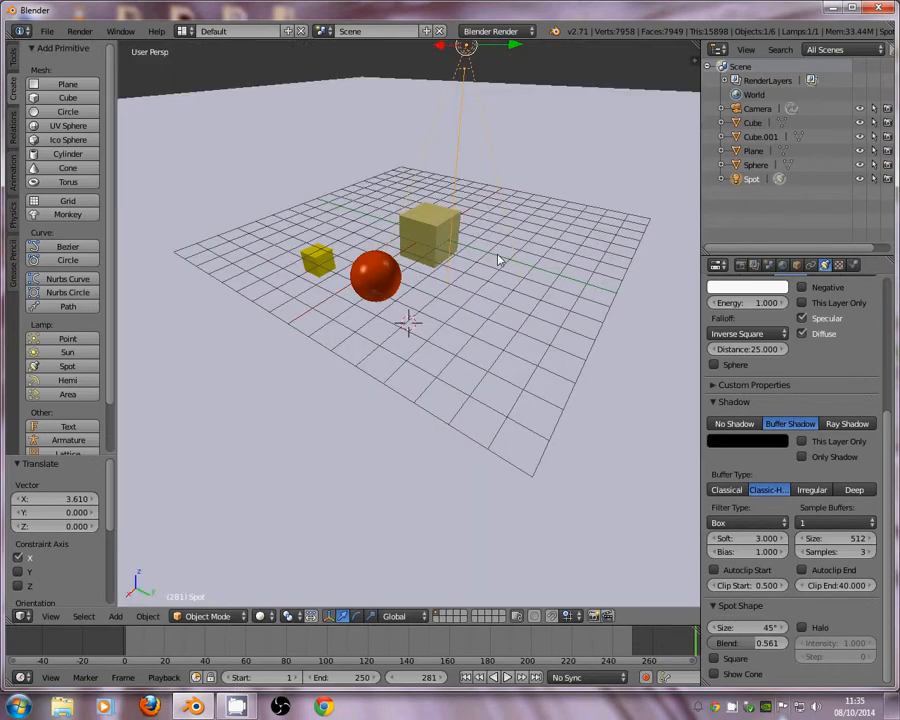
Try the Square option for the spot shape, preview it in Rendered viewport shading and return to Solid
left_click(713, 660)
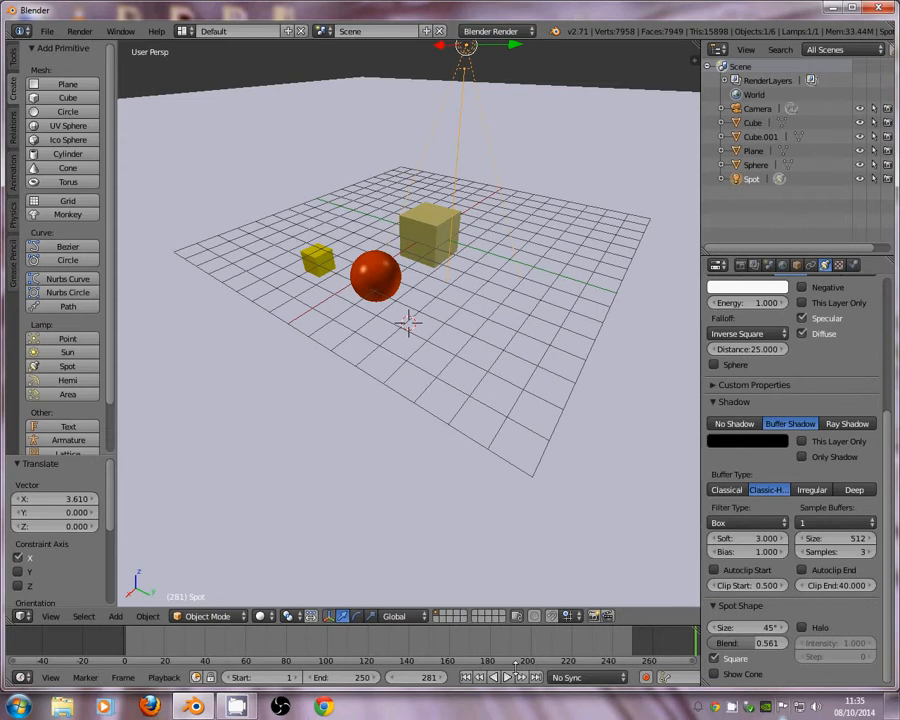
left_click(262, 615)
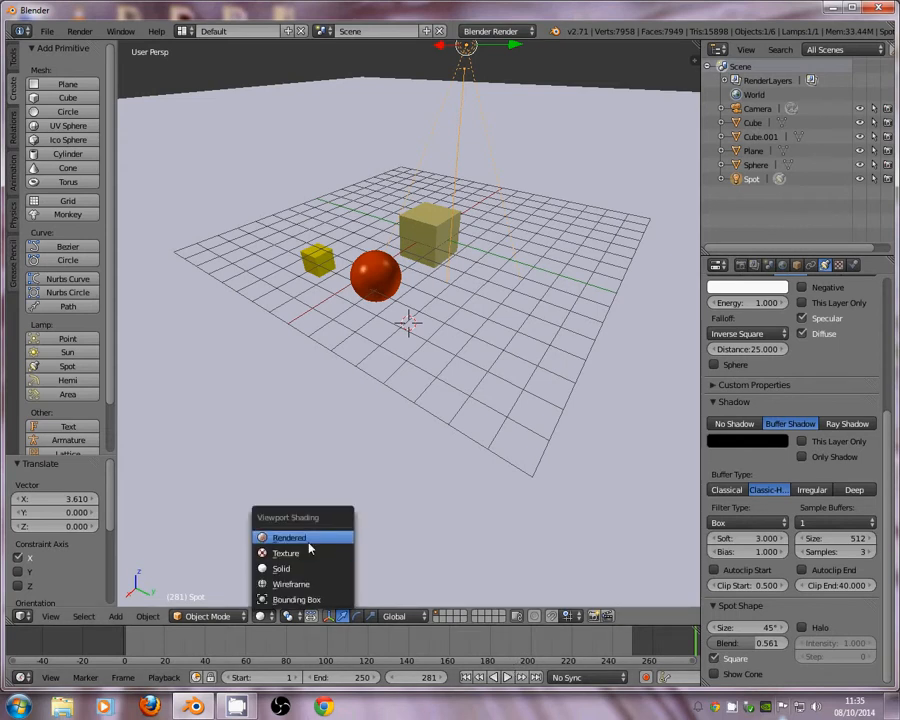
left_click(309, 545)
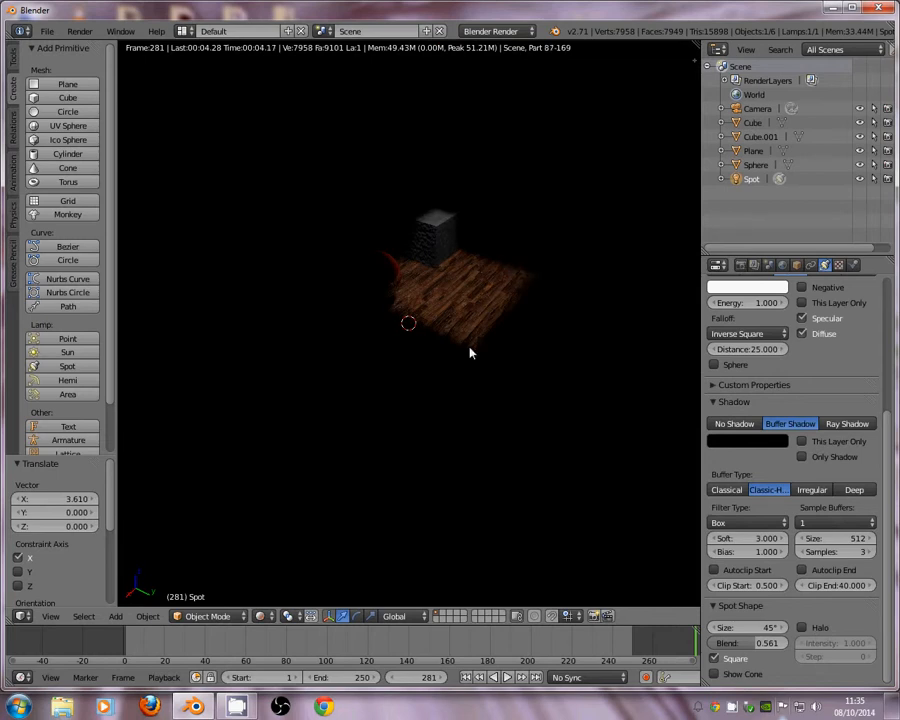
left_click(264, 617)
left_click(276, 571)
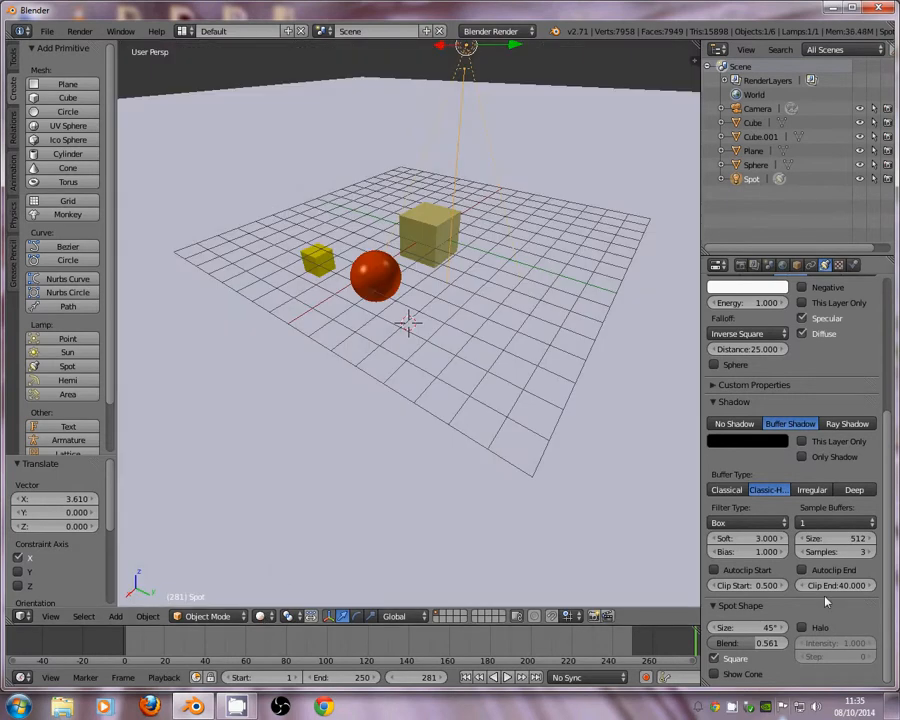
Turn off the Square option and enable Halo in the Spot lamp's shape settings
scroll(522, 193, "down", 2)
scroll(437, 316, "up", 8)
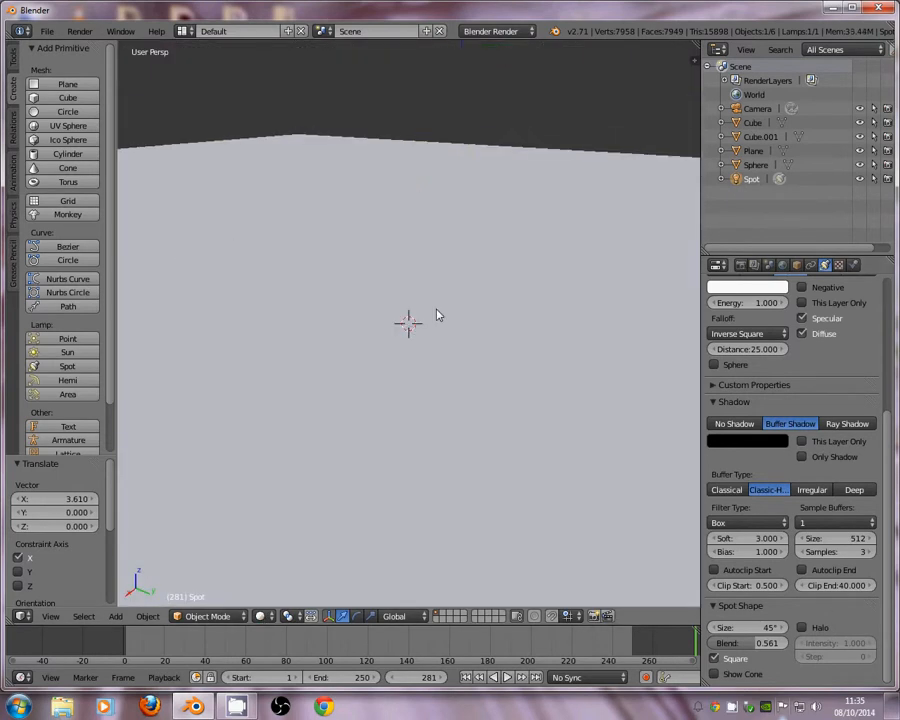
scroll(437, 316, "down", 8)
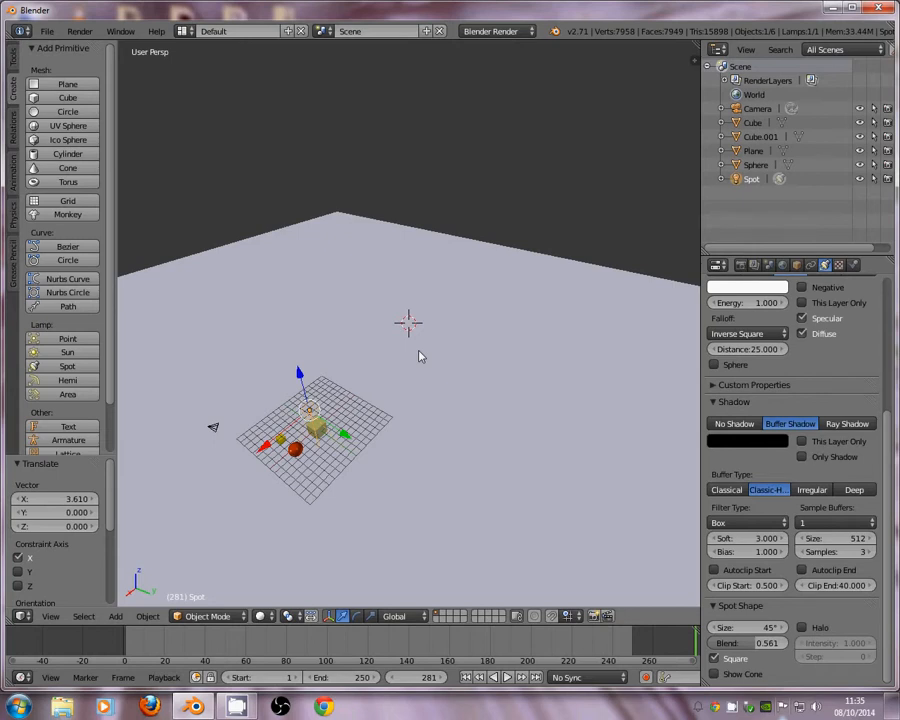
middle_click_drag(418, 356, 397, 371)
scroll(397, 371, "up", 5)
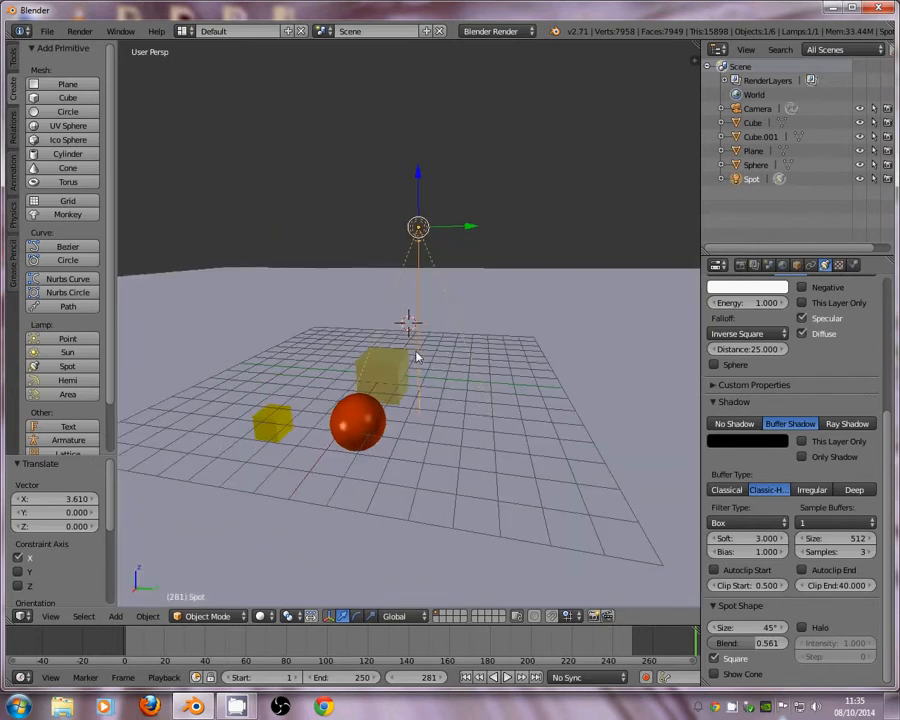
left_click(714, 659)
left_click(720, 665)
left_click(808, 631)
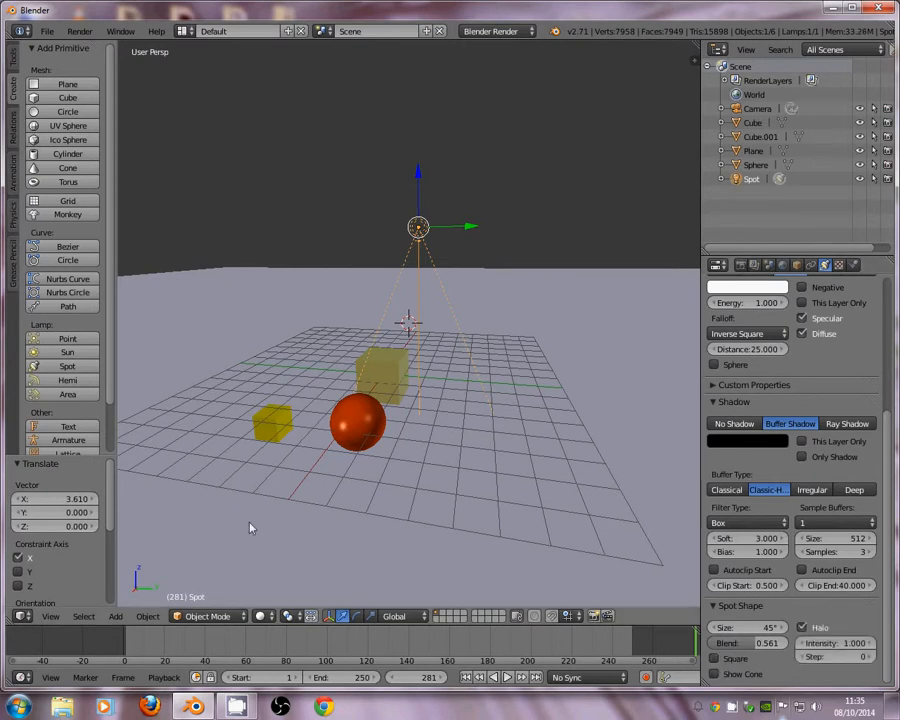
Preview the spot's halo in Rendered viewport shading, lower the halo Intensity to about 0.536 and return to Solid
key("shift+z")
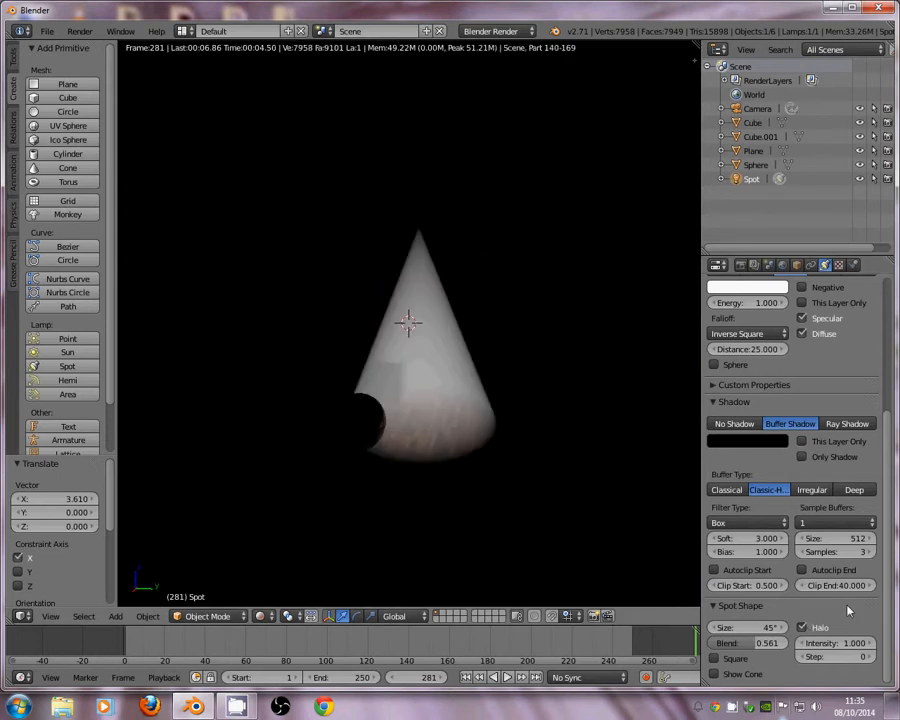
left_click_drag(844, 644, 818, 648)
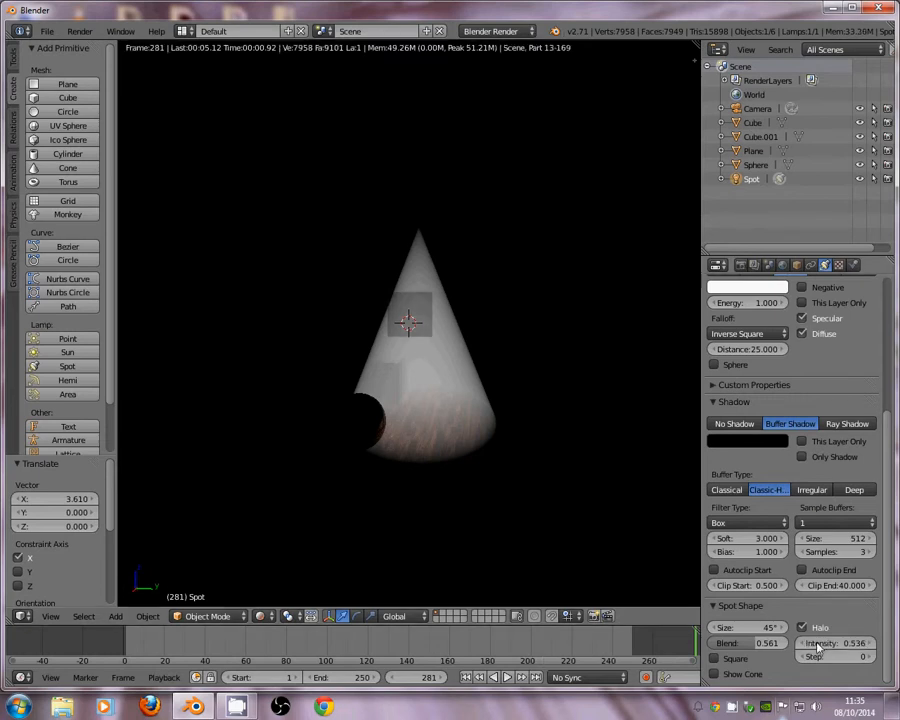
left_click(261, 617)
left_click(285, 569)
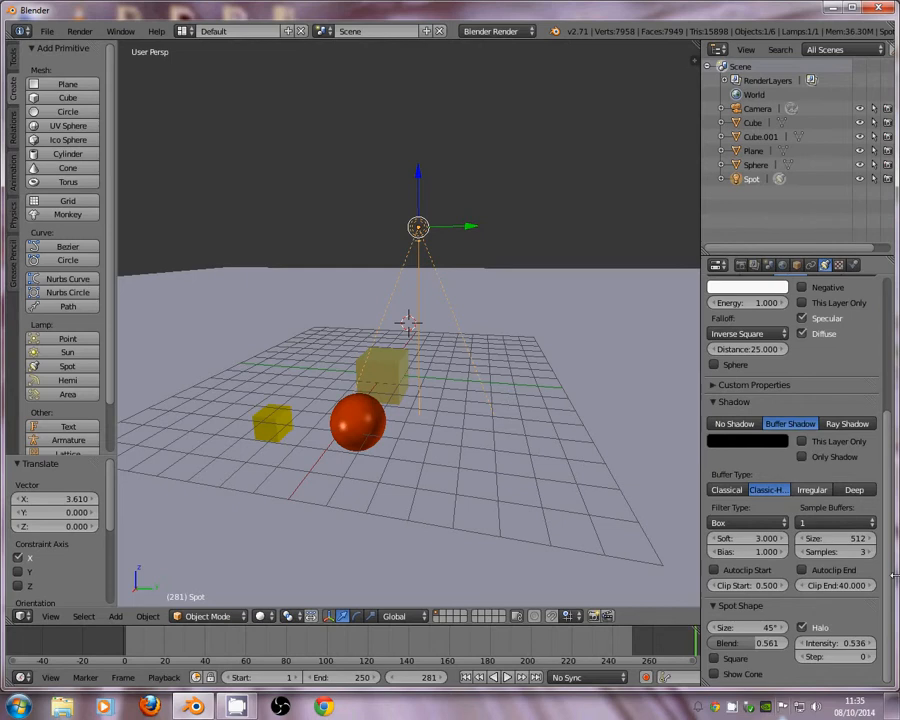
Try No Shadow and Ray Shadow for the Spot lamp and return it to Buffer Shadow
left_click(734, 423)
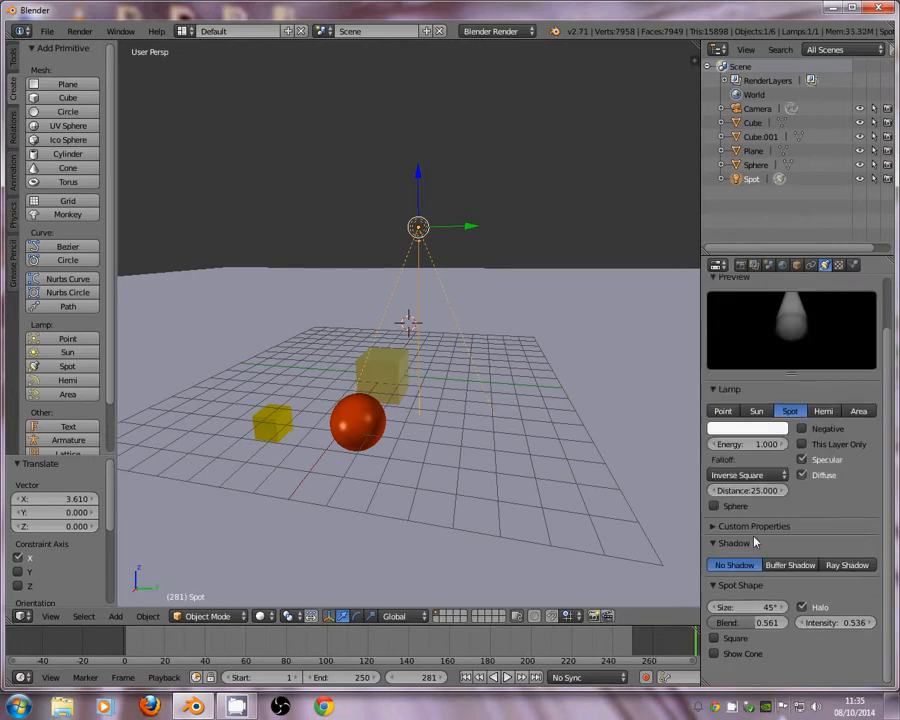
left_click(853, 565)
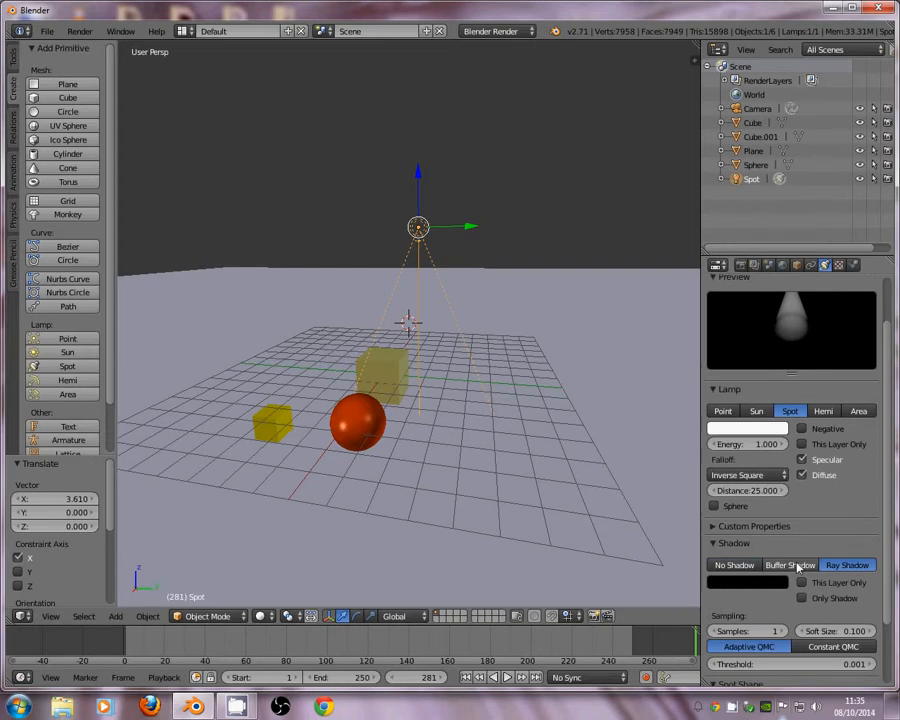
left_click(797, 567)
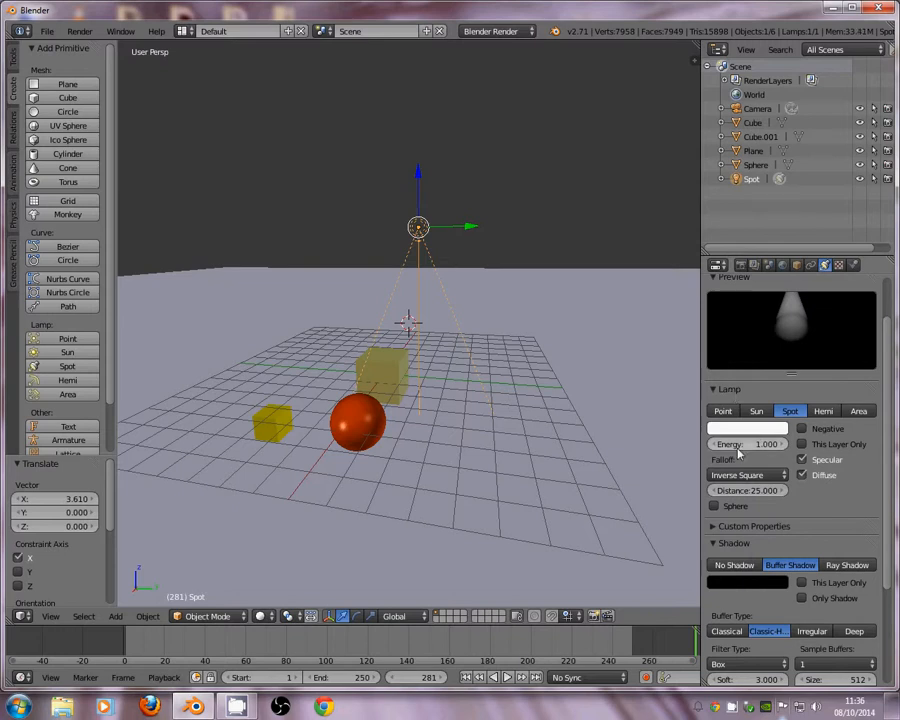
Raise the Spot lamp's Energy to about 1.780 and widen its Spot Shape Size to about 77°
mouse_move(738, 452)
left_mouse_down()
mouse_move(712, 449)
mouse_move(748, 448)
left_mouse_up()
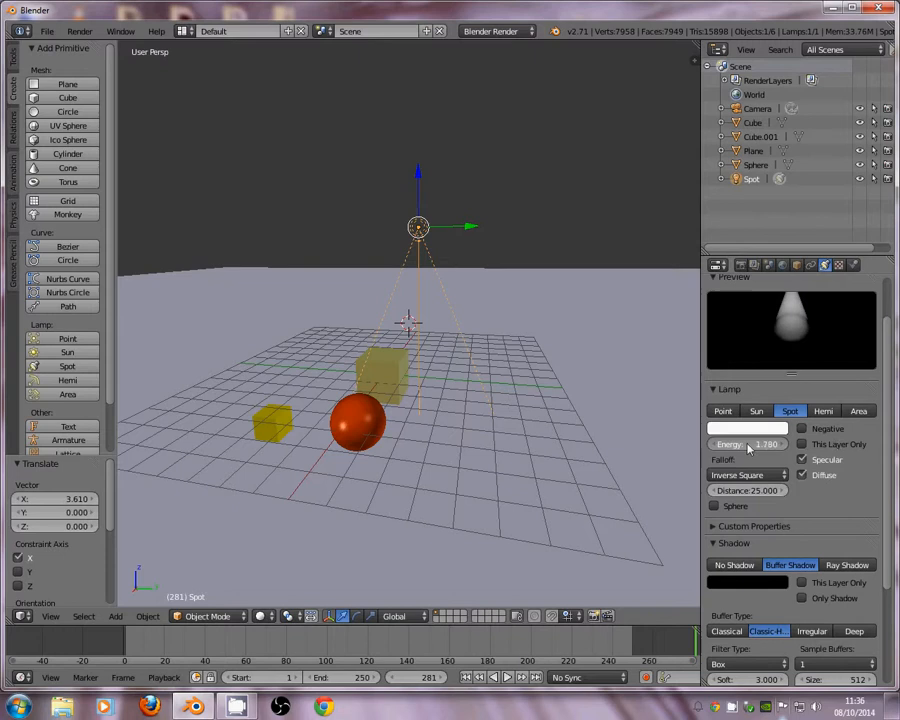
scroll(748, 448, "down", 4)
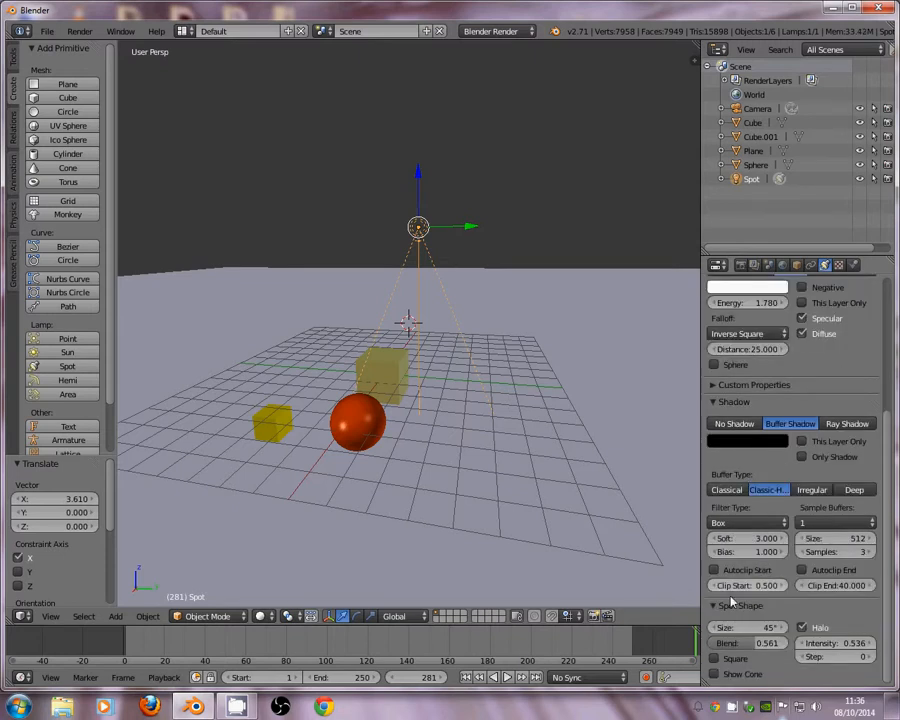
mouse_move(742, 629)
left_mouse_down()
mouse_move(760, 632)
mouse_move(694, 633)
mouse_move(755, 629)
left_mouse_up()
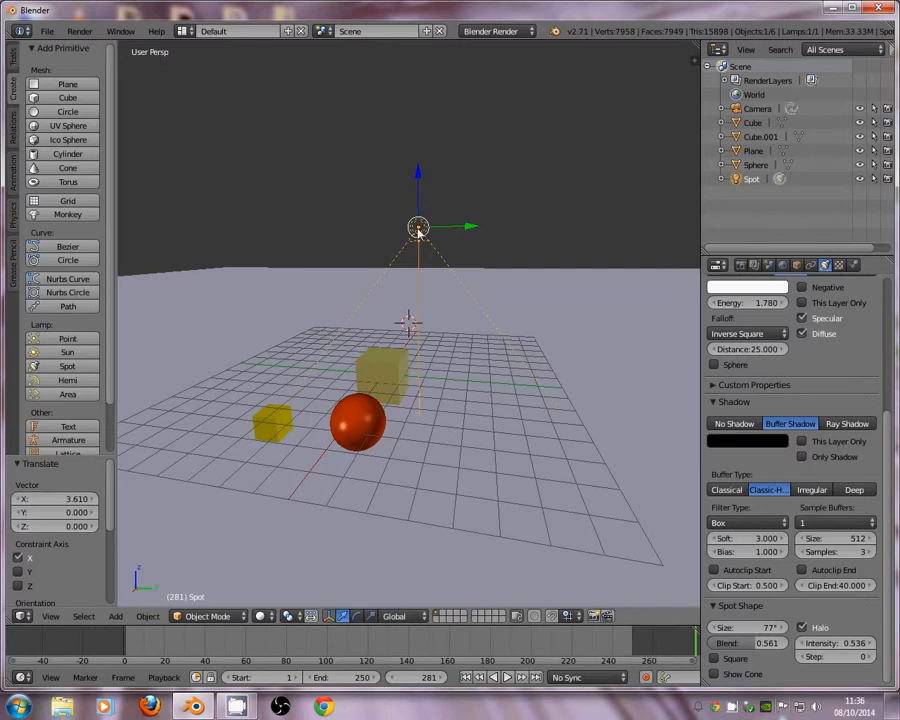
mouse_move(419, 230)
middle_mouse_down()
mouse_move(436, 226)
mouse_move(418, 230)
middle_mouse_up()
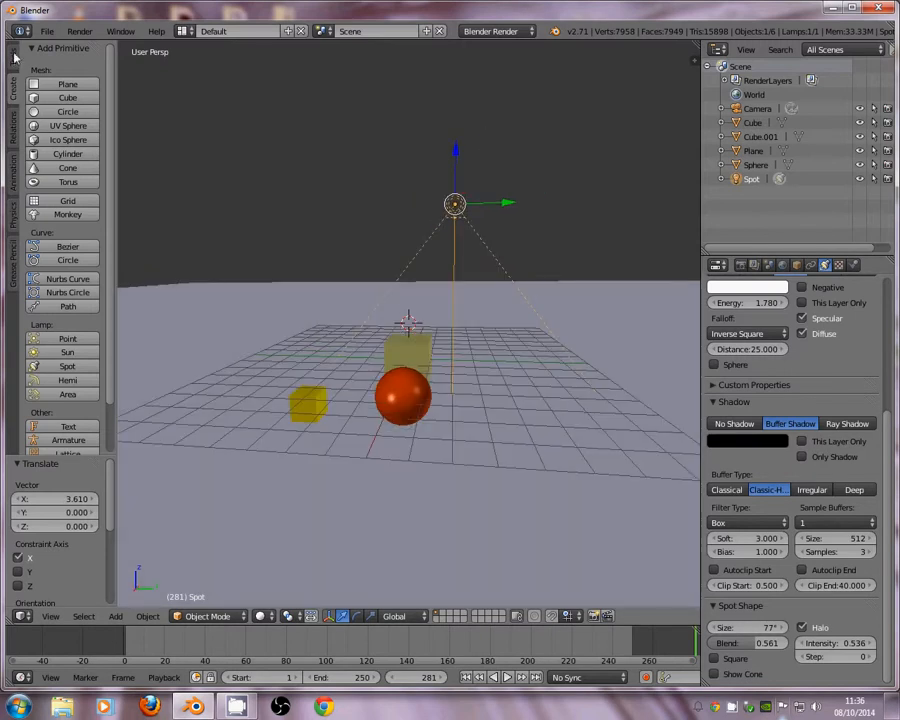
Delete the Spot lamp and add a Hemi lamp to the scene
left_click(13, 57)
key("Delete")
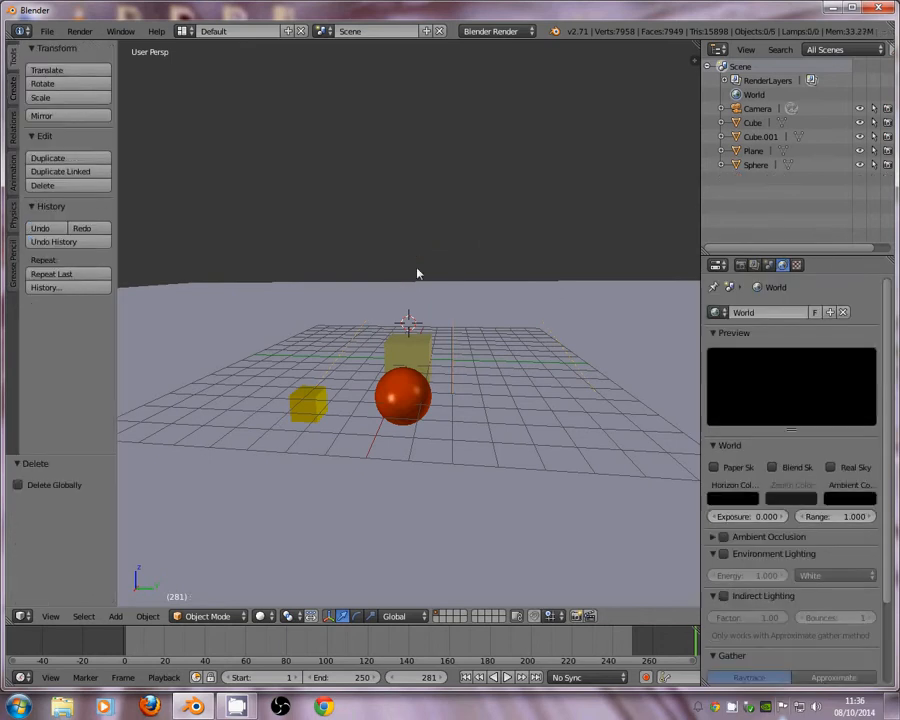
left_click(13, 88)
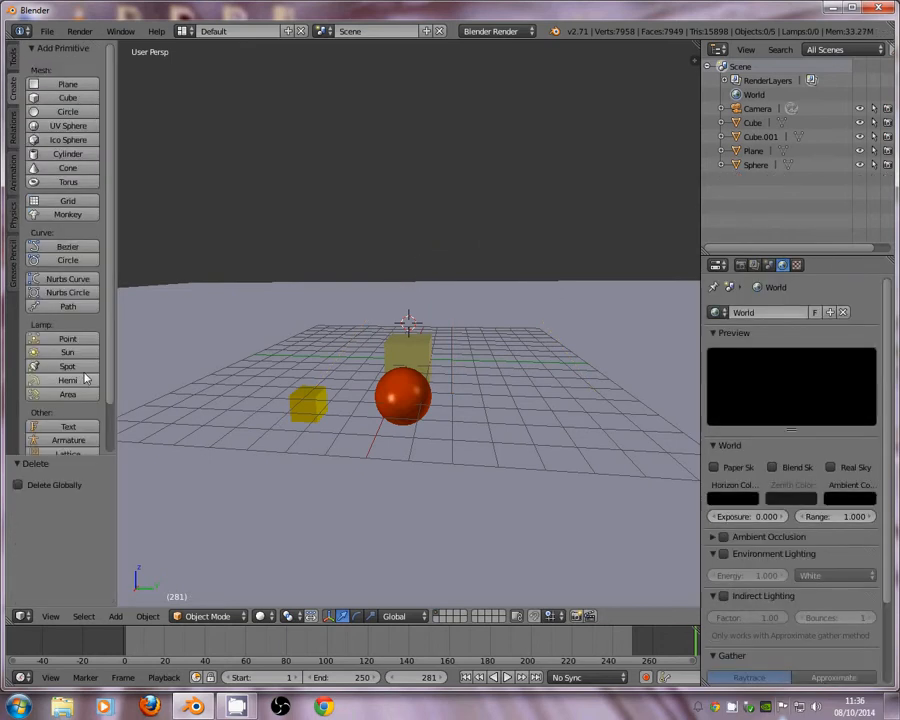
left_click(67, 381)
Position the Hemi lamp high above the cubes and sphere, moving it about 11 units along X
key("KP_Decimal")
left_click_drag(404, 302, 228, 180)
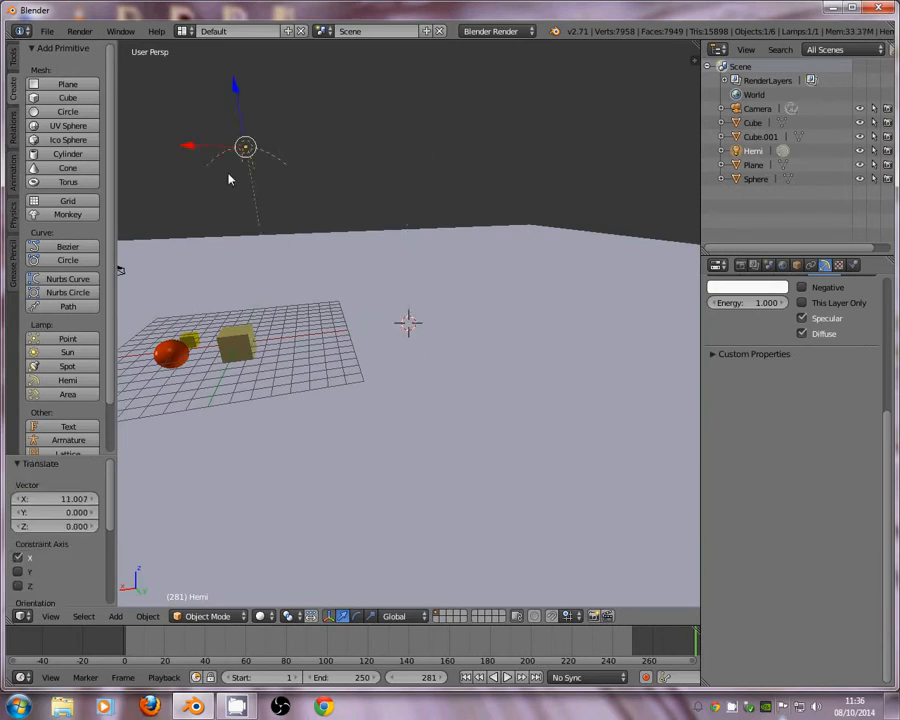
middle_click_drag(228, 180, 320, 257)
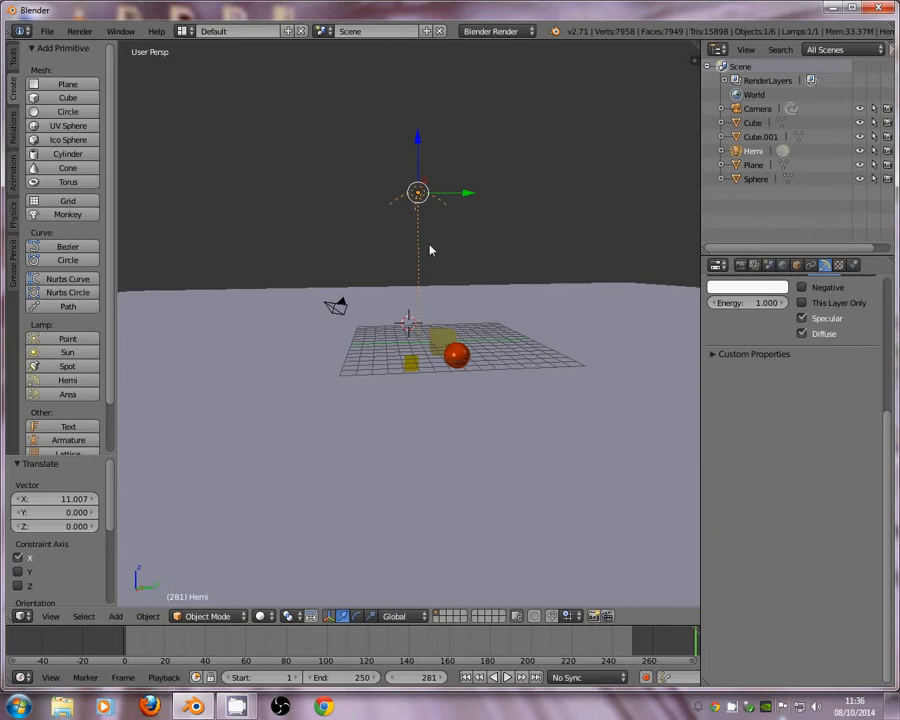
middle_click_drag(430, 250, 382, 557)
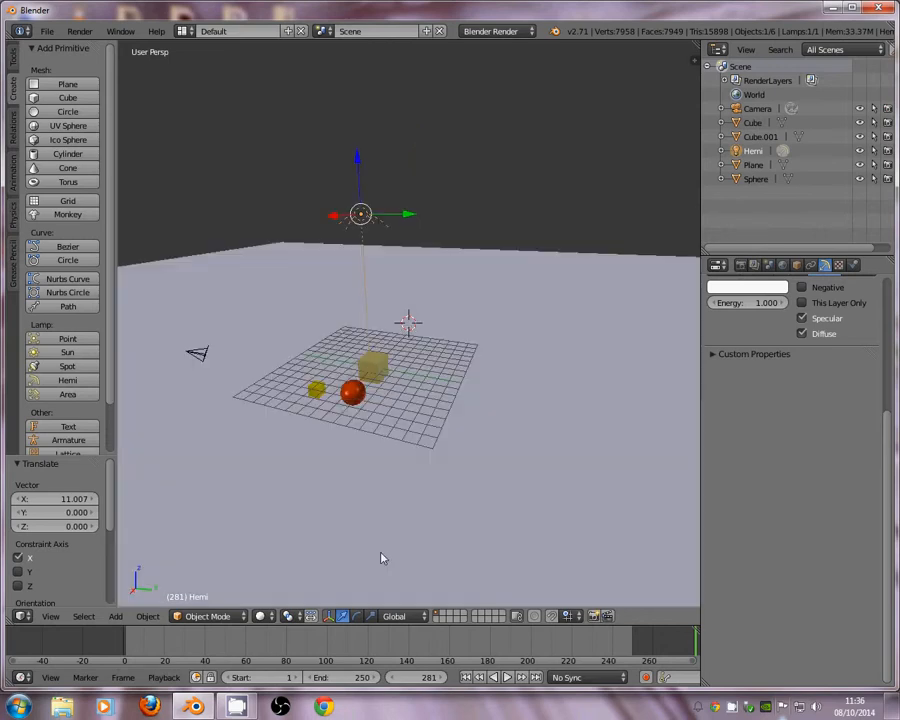
Preview the Hemi lamp's lighting in Rendered viewport shading and return to Solid
left_click(262, 616)
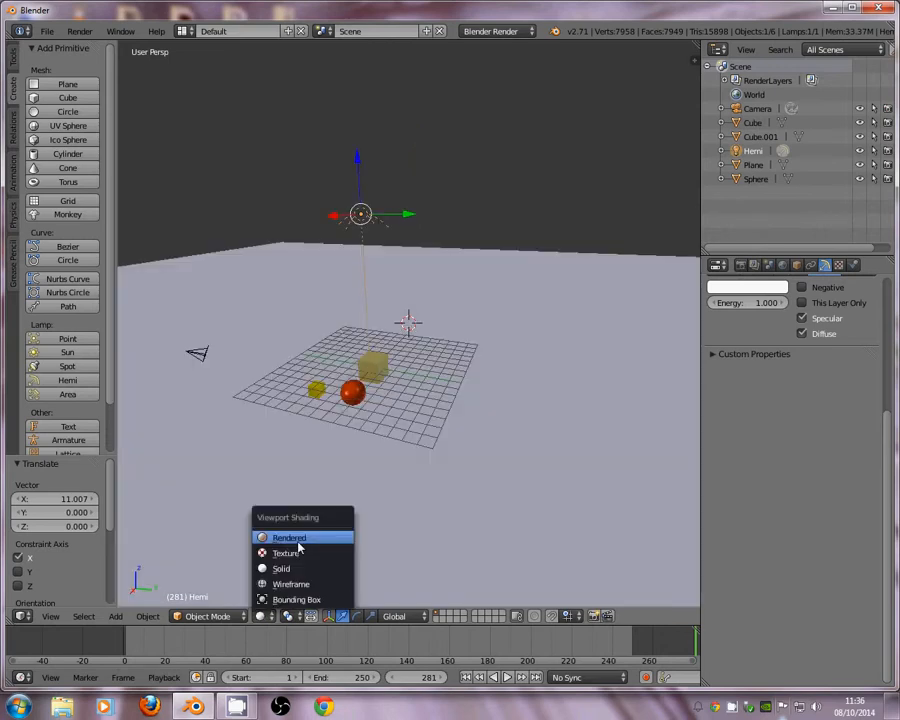
left_click(297, 542)
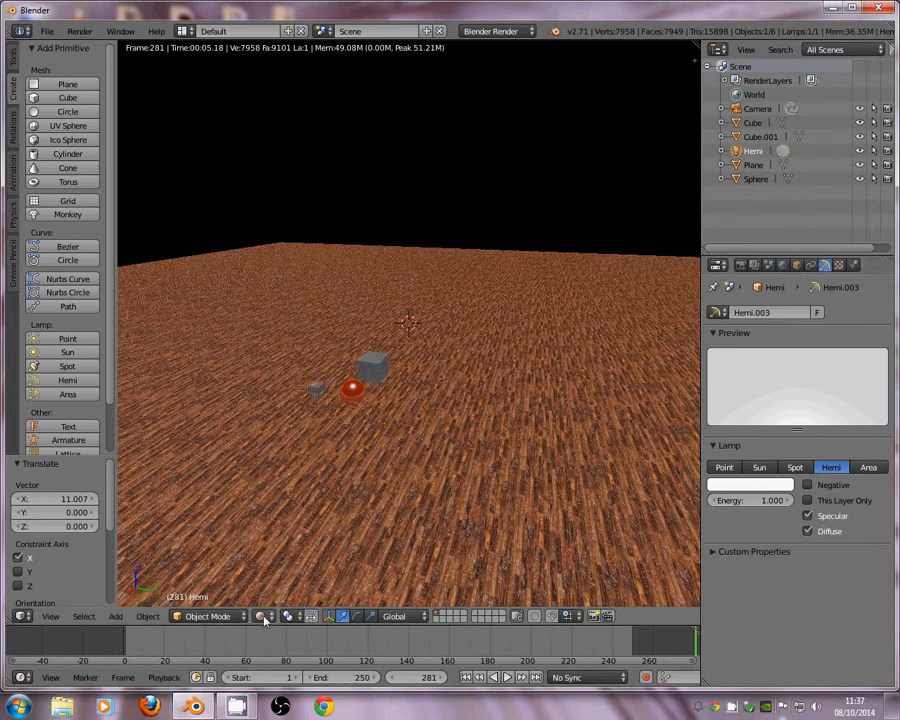
key("shift+z")
Delete the Hemi lamp and add an Area lamp to the scene
left_click(12, 56)
left_click(55, 185)
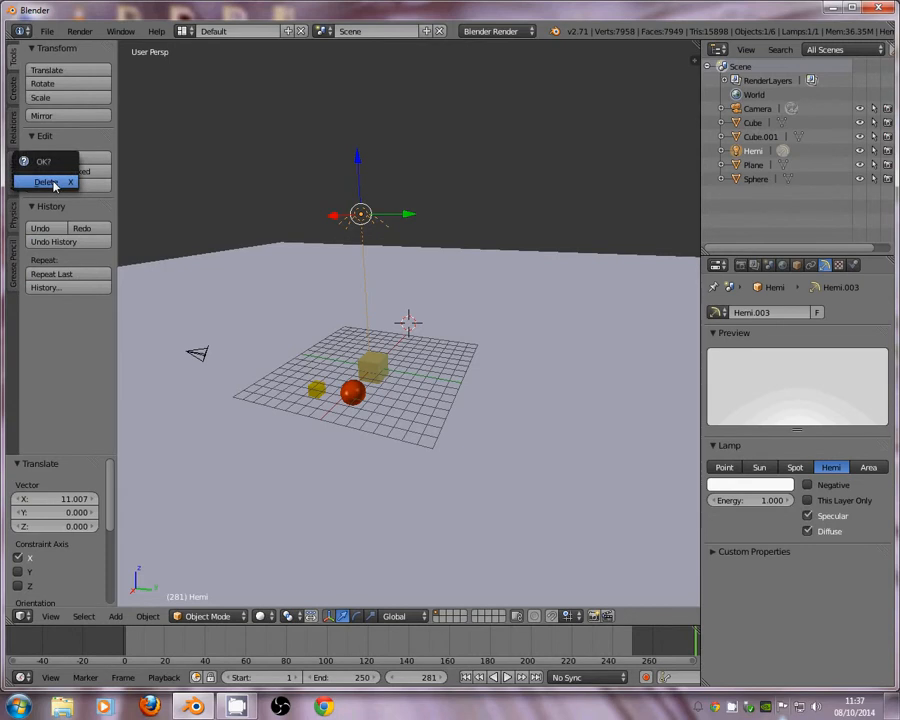
left_click(47, 182)
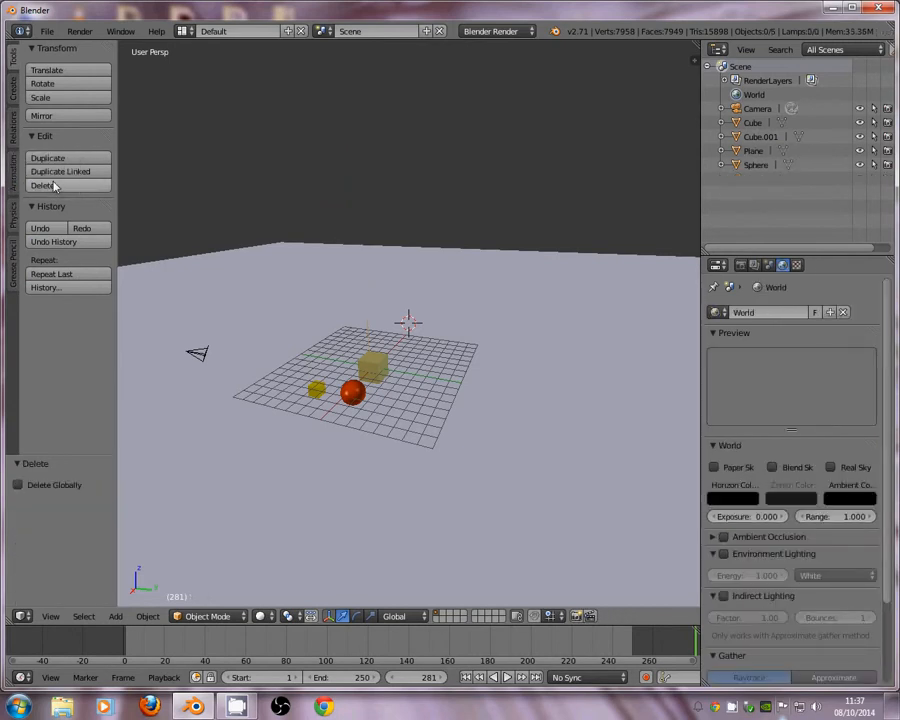
left_click(13, 89)
left_click(67, 340)
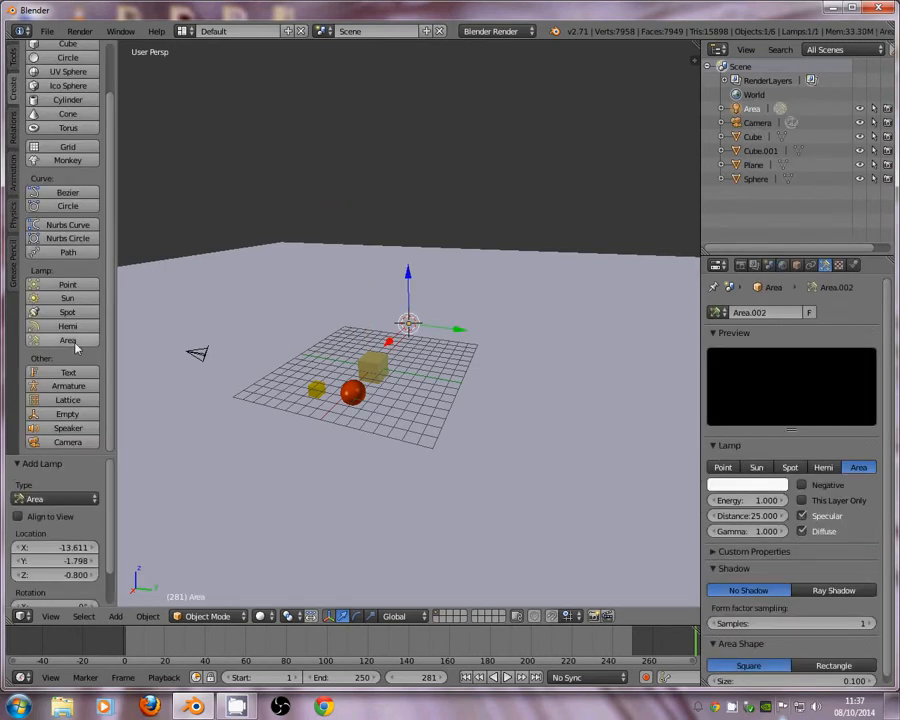
Move the Area lamp closer to the large cube, about 7.9 units along X and 3.7 units along Y
middle_click_drag(300, 330, 370, 337)
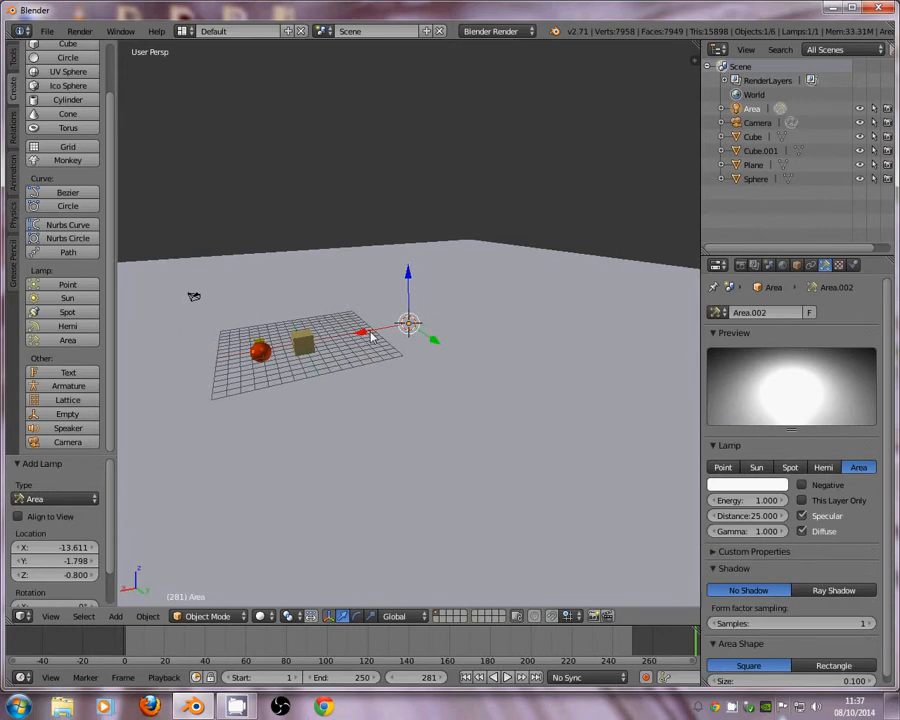
left_click_drag(370, 337, 289, 324)
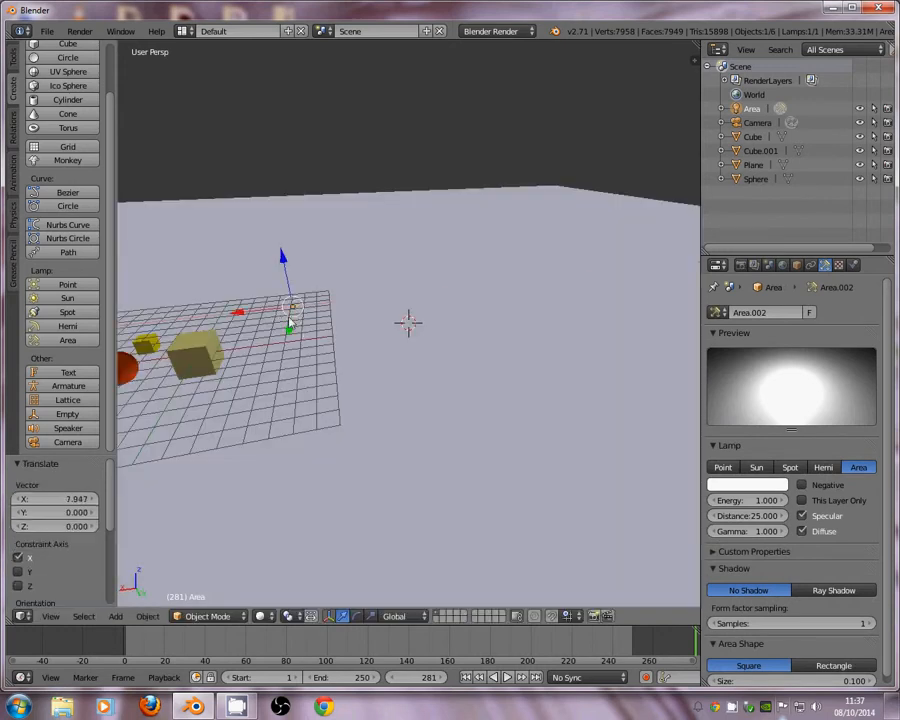
middle_click_drag(289, 324, 338, 358)
scroll(338, 358, "up", 1)
left_click_drag(418, 314, 436, 386)
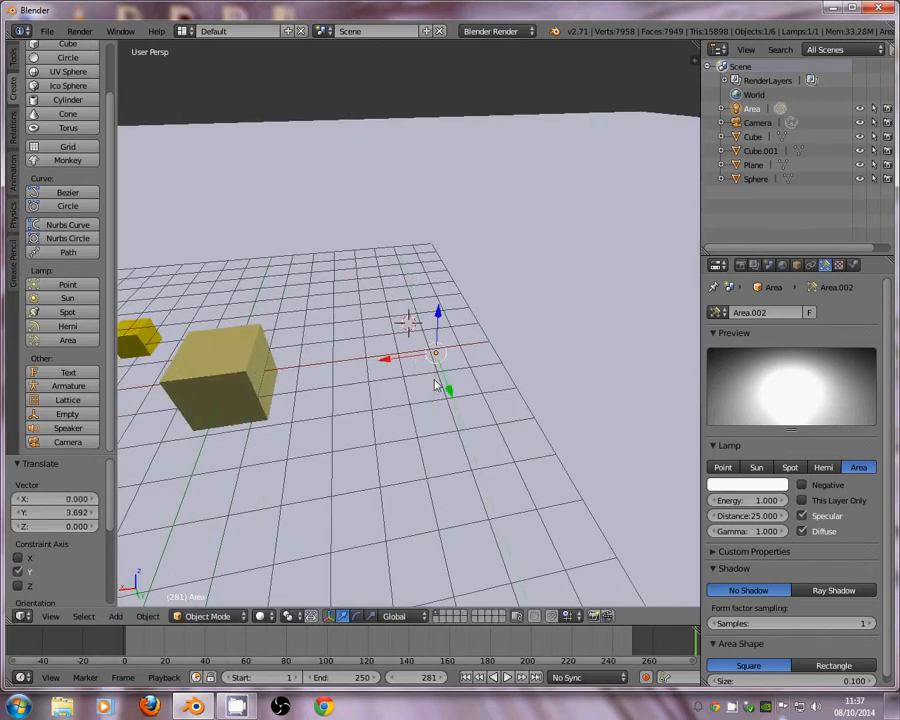
middle_click_drag(436, 386, 284, 546)
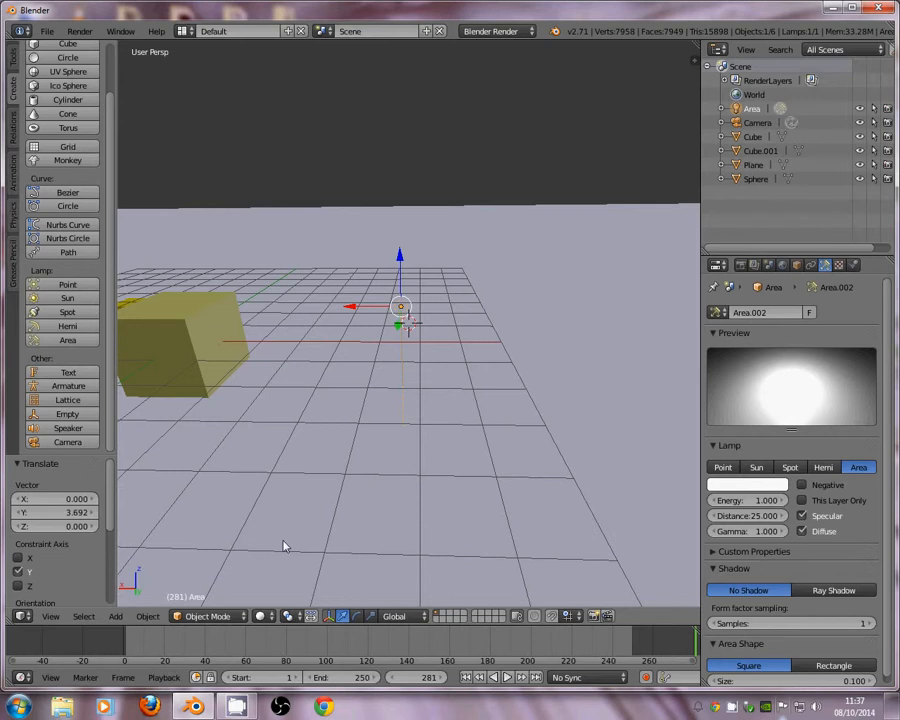
Preview the Area lamp in Rendered viewport shading and lower its Gamma to about 0.261
key("shift+z")
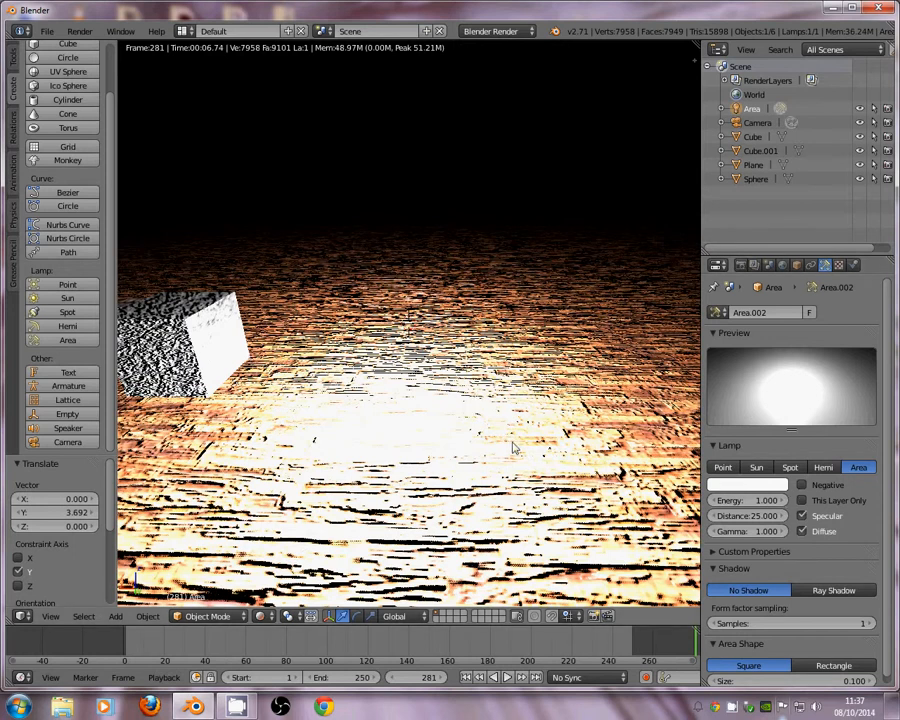
left_click_drag(741, 532, 240, 583)
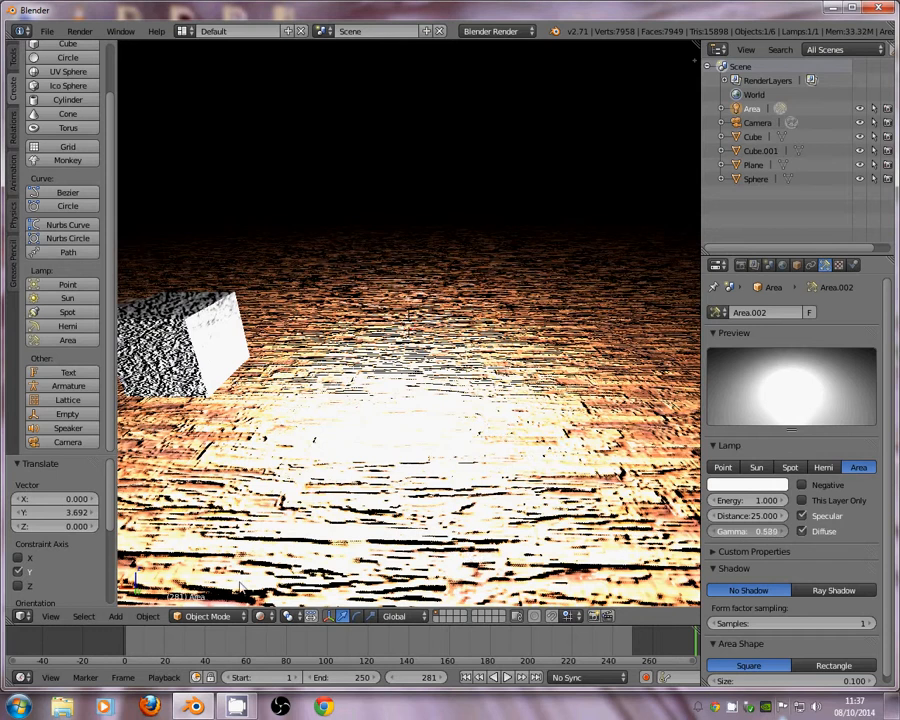
left_click_drag(240, 588, 368, 444)
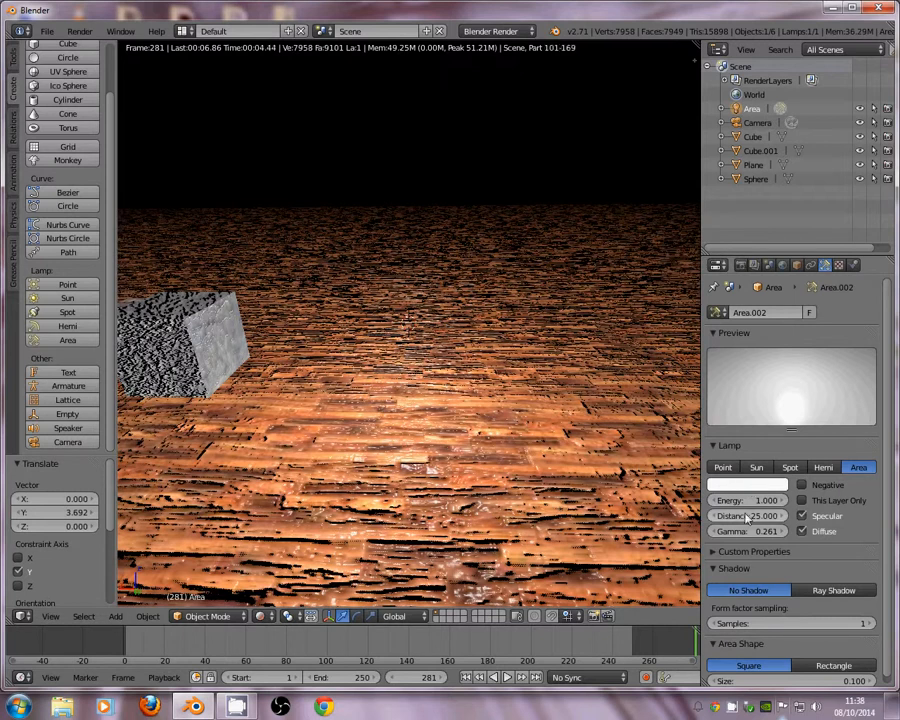
Enable Ray Shadow for the Area lamp, preview it and return the viewport to Solid shading
scroll(746, 518, "down", 1)
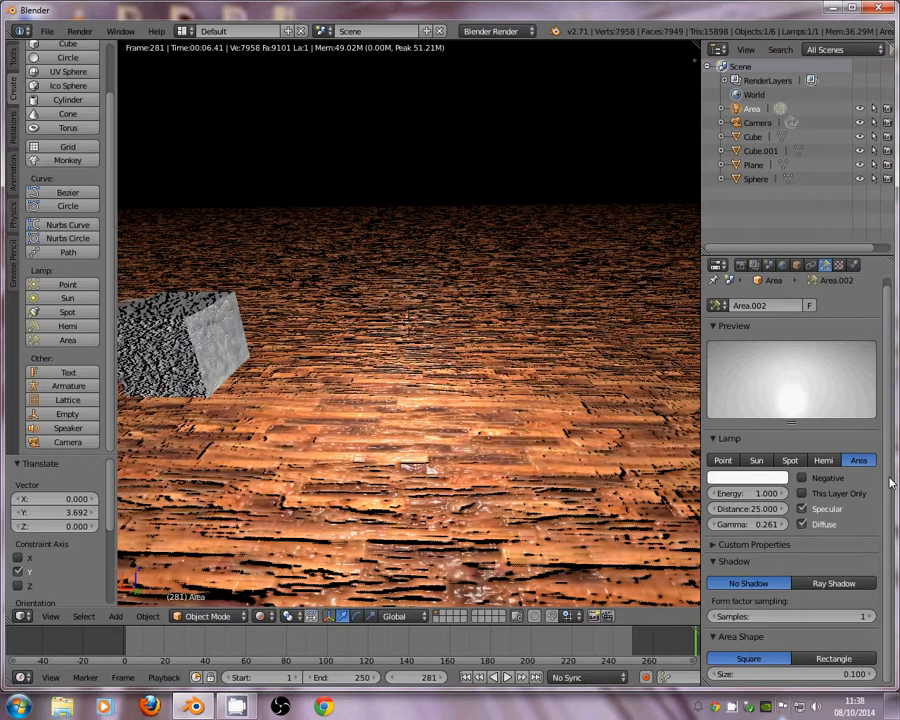
left_click(833, 583)
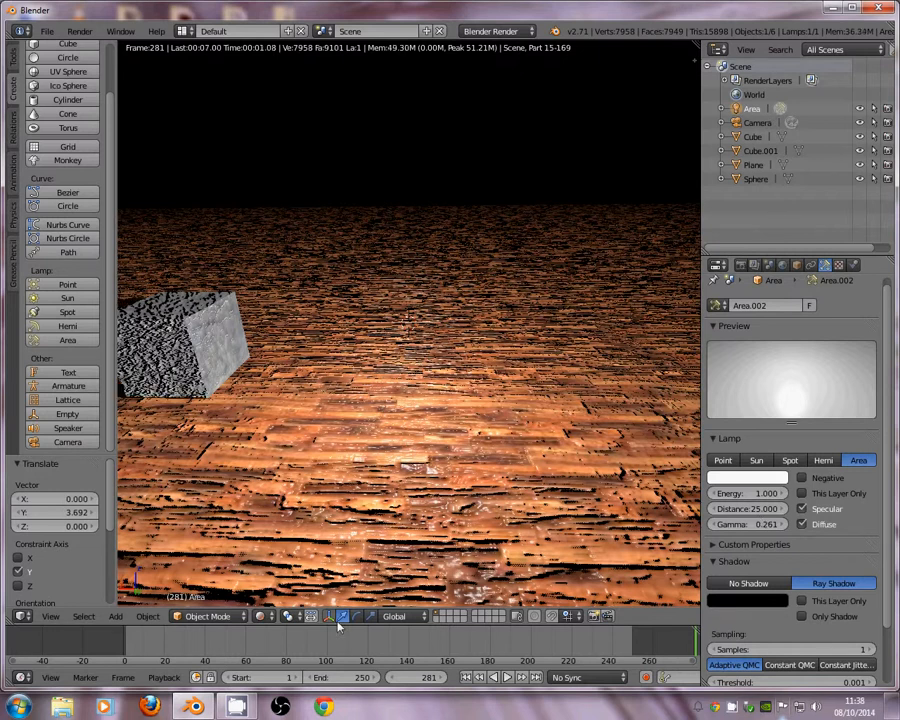
left_click(261, 616)
left_click(281, 569)
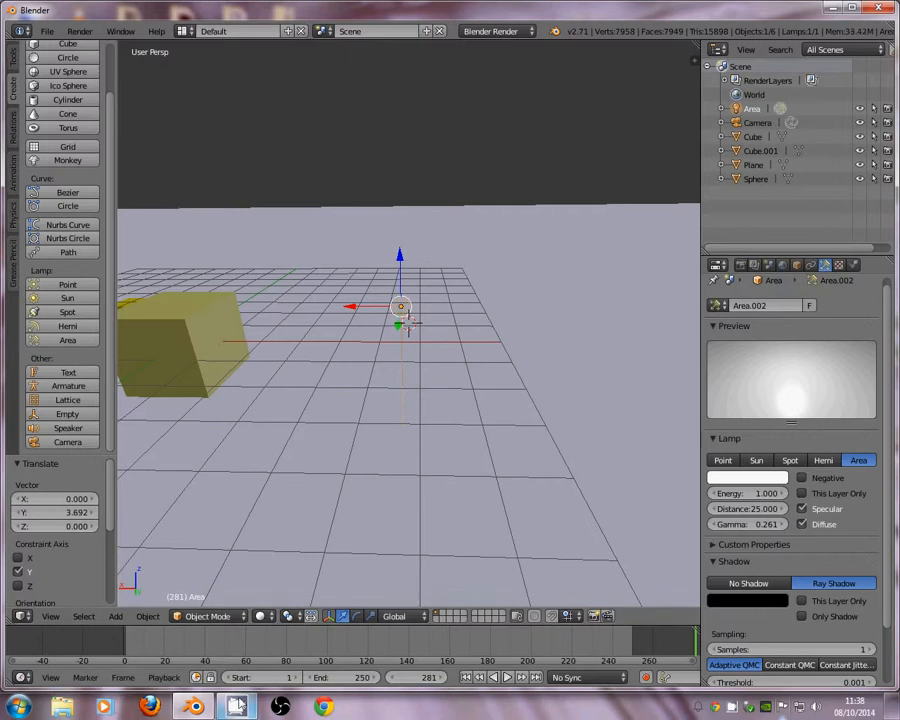
mouse_move(246, 710)
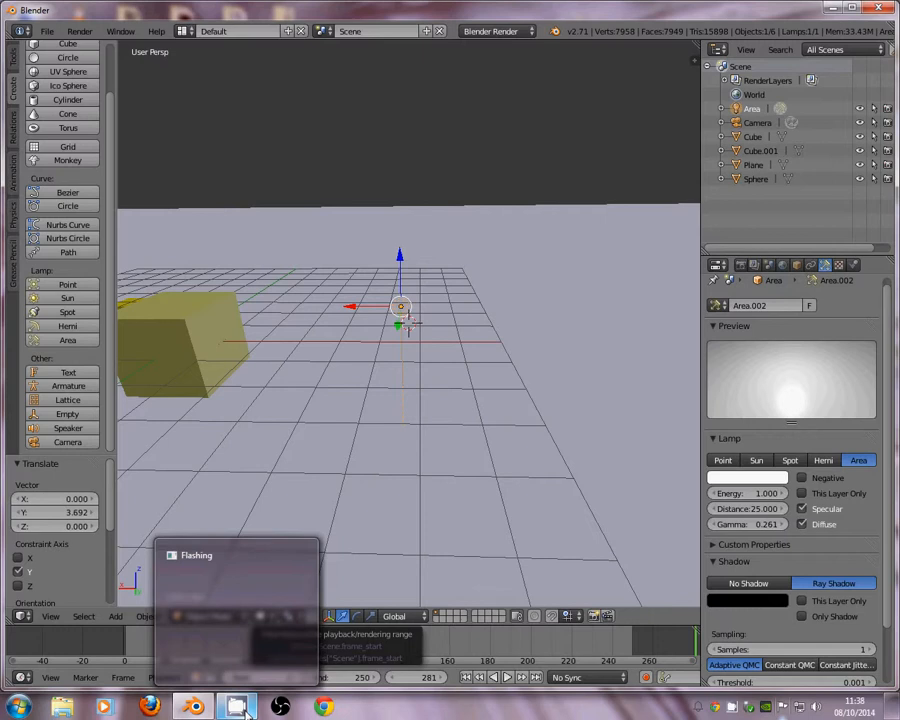
left_click(246, 710)
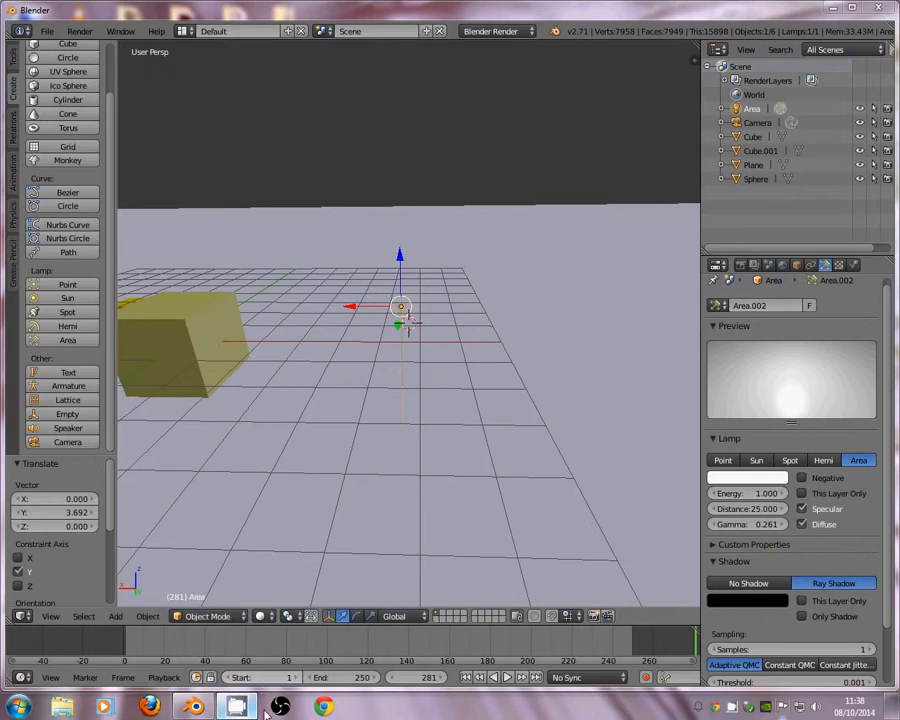
left_click(838, 8)
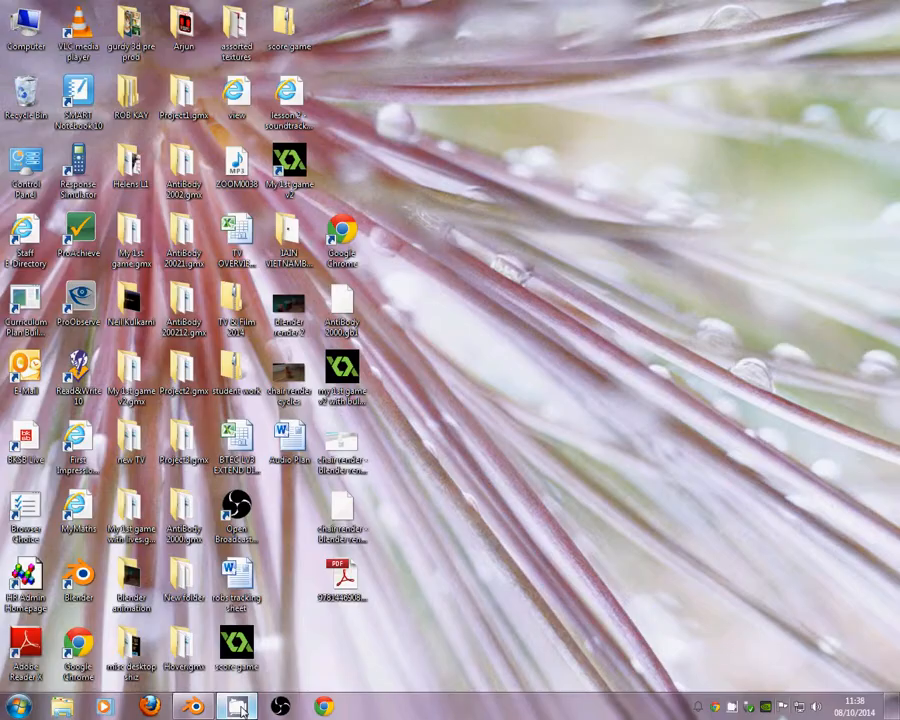